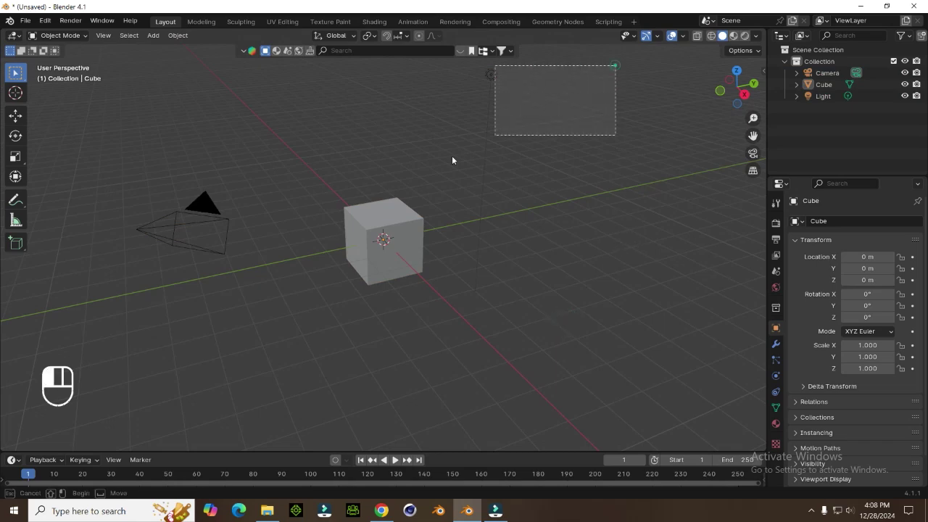
Step: Delete all default scene objects and add a VFX Motion Tracking workspace
{"action": "key", "text": "x"}
{"action": "left_click", "coordinate": [302, 281]}
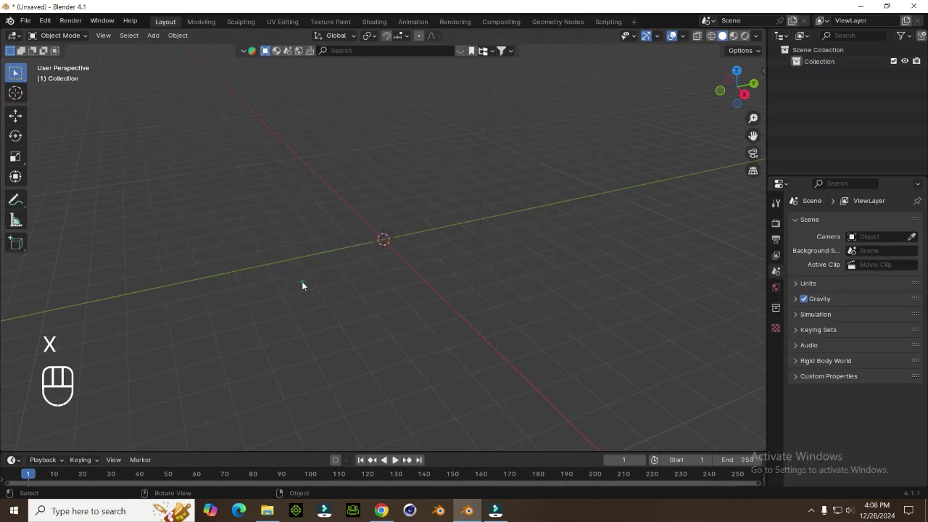
{"action": "left_click", "coordinate": [633, 23]}
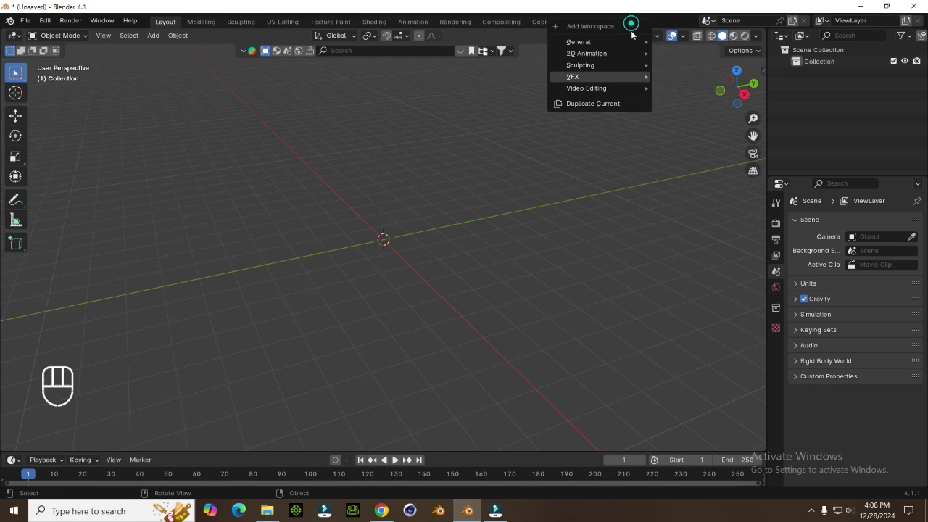
{"action": "mouse_move", "coordinate": [609, 72]}
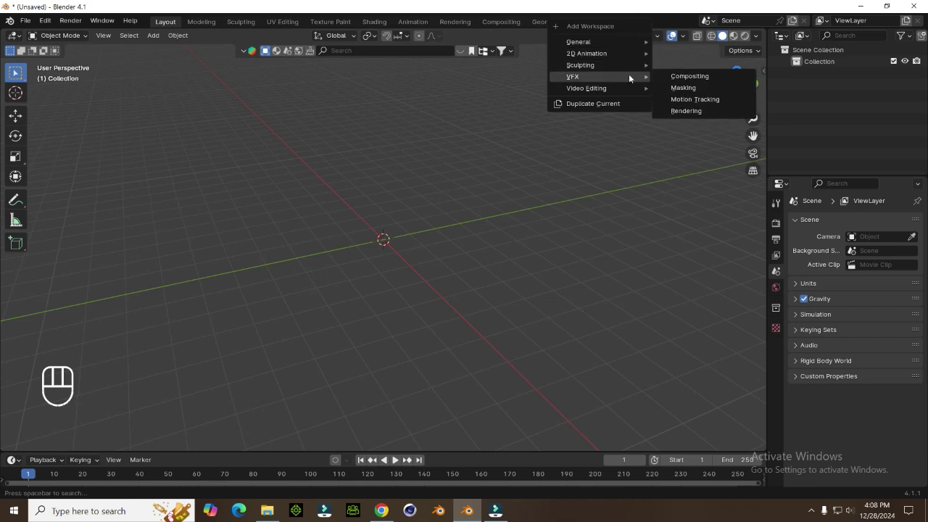
{"action": "left_click", "coordinate": [692, 100]}
{"action": "scroll", "coordinate": [444, 265], "scroll_direction": "down", "scroll_amount": 1}
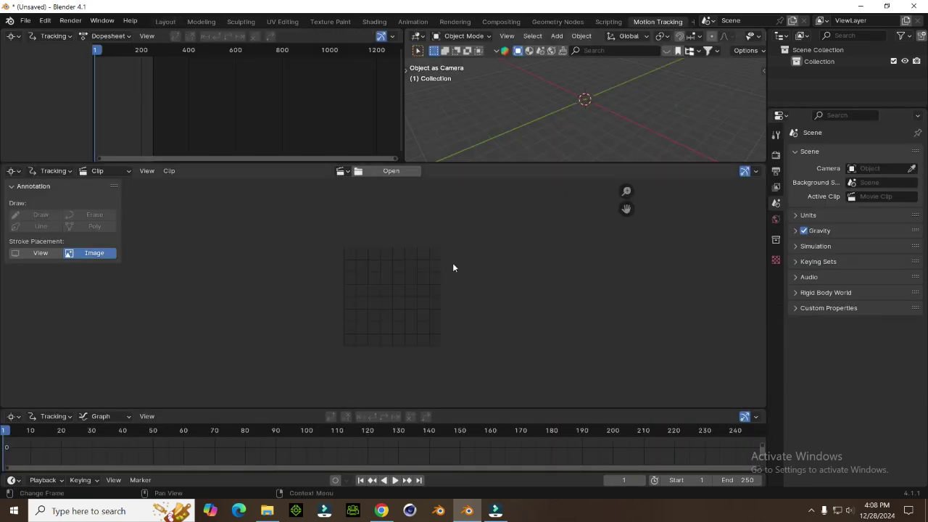
Step: Open the clip Footage_Clip1_1080.mov from the Pictures folder in the clip editor
{"action": "left_click", "coordinate": [393, 171]}
{"action": "left_click", "coordinate": [229, 255]}
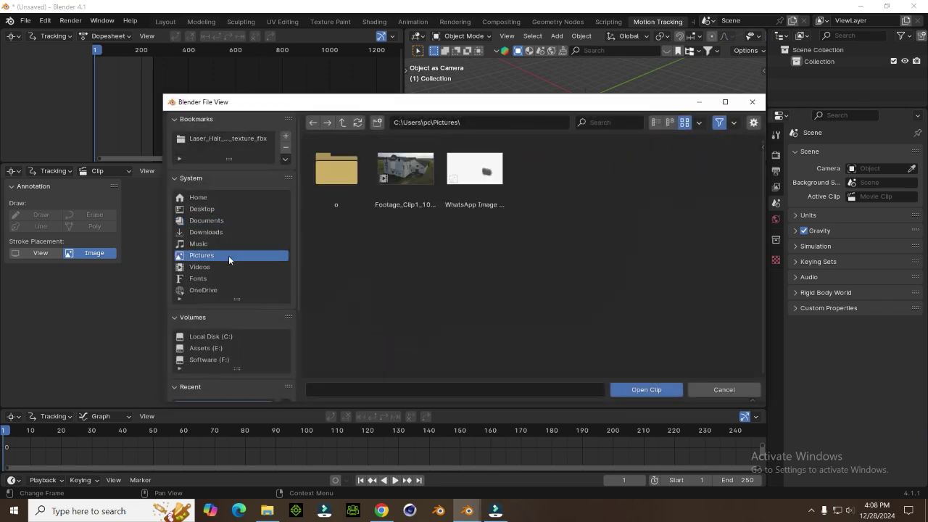
{"action": "left_click", "coordinate": [408, 180]}
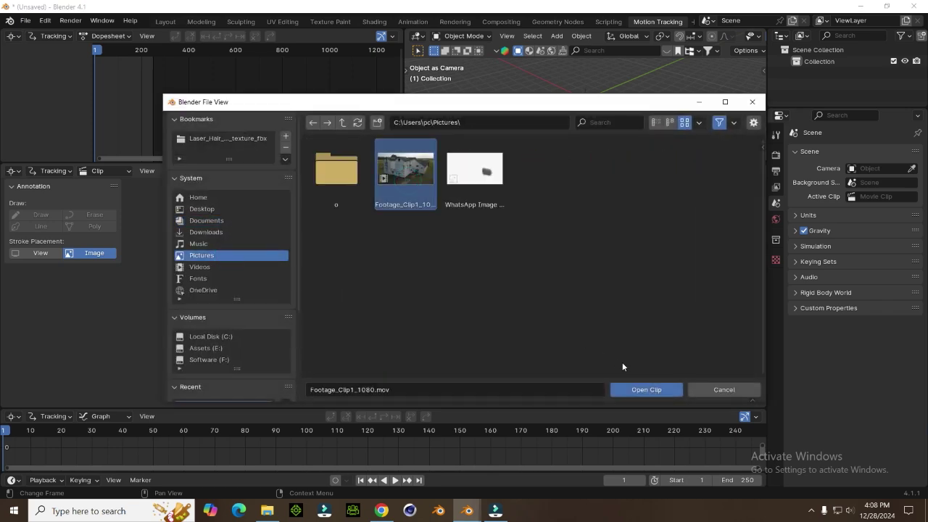
{"action": "left_click", "coordinate": [635, 390]}
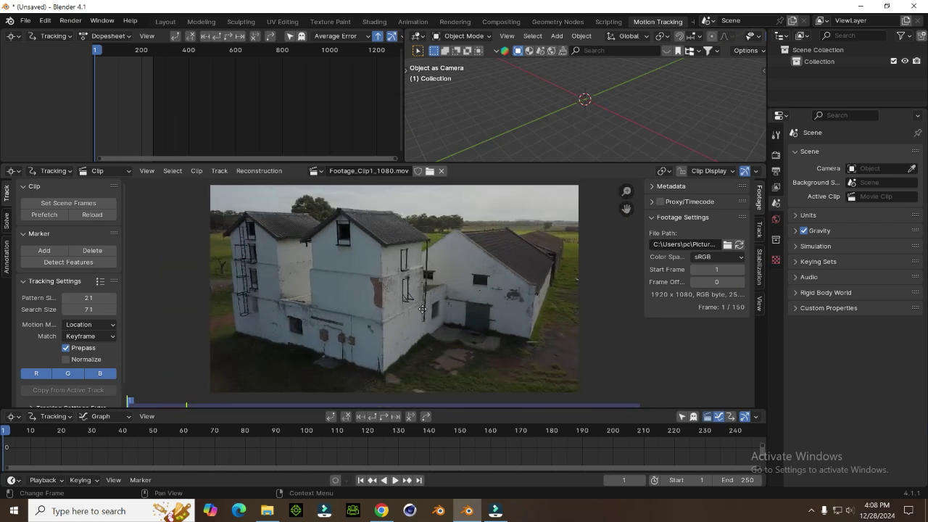
Step: Match the scene frame range to the clip and prefetch its frames
{"action": "left_click", "coordinate": [65, 206]}
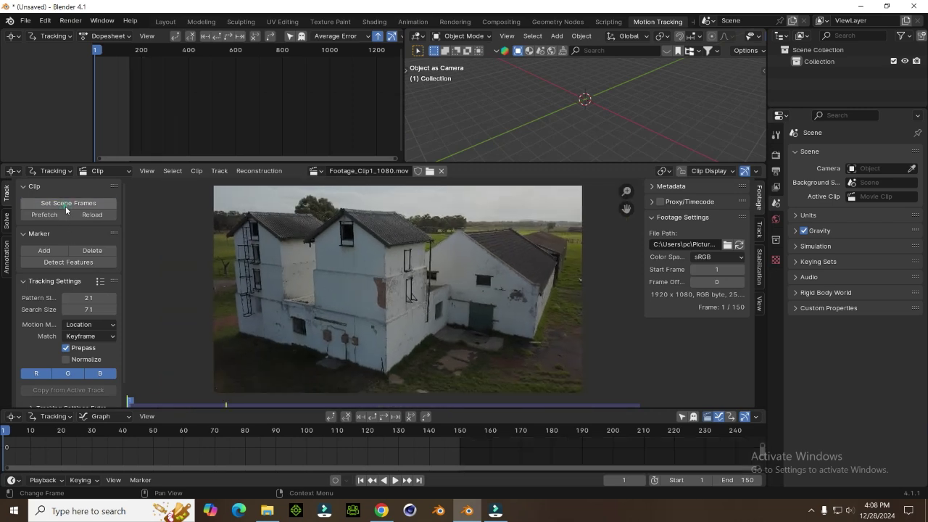
{"action": "key", "text": "Home"}
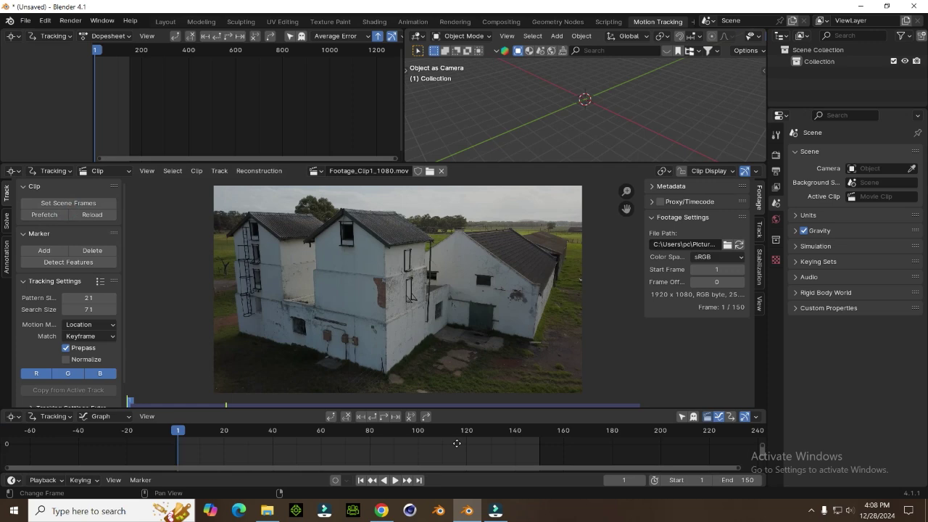
{"action": "left_click", "coordinate": [54, 217]}
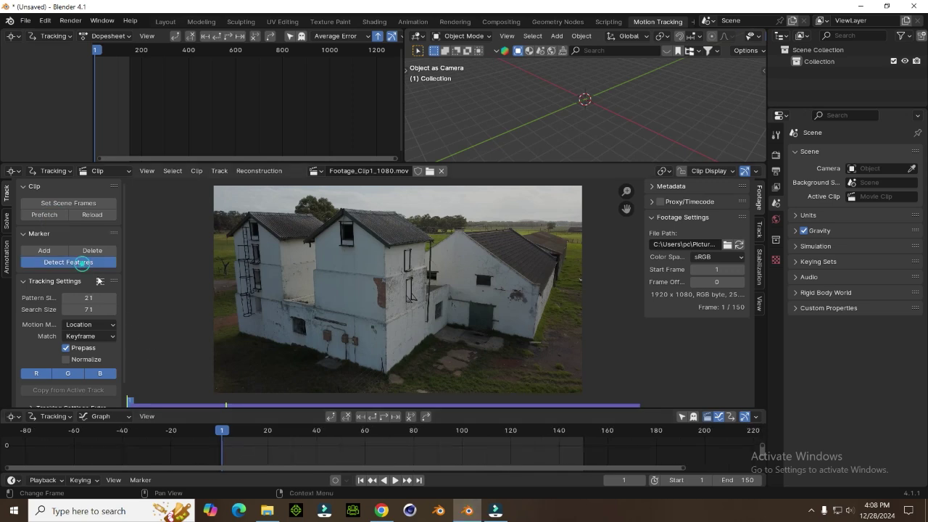
Step: Detect trackable features automatically in the clip's first frame
{"action": "left_click", "coordinate": [82, 263]}
{"action": "scroll", "coordinate": [511, 275], "scroll_direction": "up", "scroll_amount": 7}
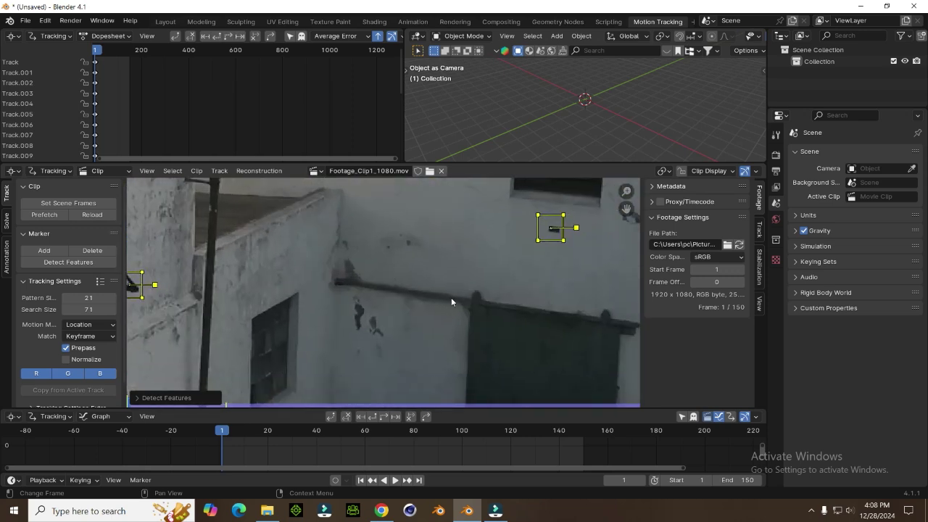
{"action": "scroll", "coordinate": [435, 293], "scroll_direction": "up", "scroll_amount": 5}
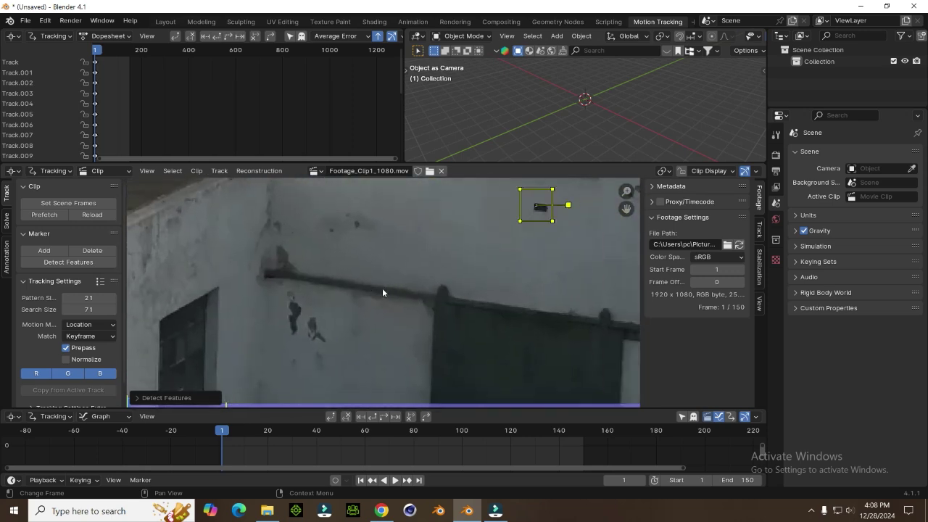
Step: Add tracking markers on the dark wall spots near the left end of the green door's rail
{"action": "left_click", "coordinate": [367, 247], "text": "ctrl"}
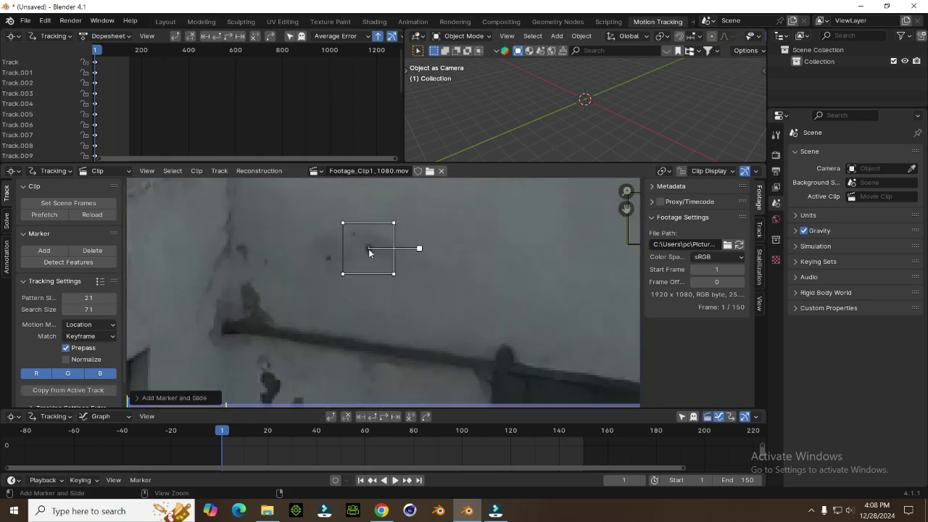
{"action": "scroll", "coordinate": [369, 248], "scroll_direction": "down", "scroll_amount": 3}
{"action": "middle_click_drag", "start_coordinate": [369, 246], "coordinate": [259, 245]}
{"action": "scroll", "coordinate": [598, 333], "scroll_direction": "up", "scroll_amount": 1}
Step: Add a tracking marker on the small dark spot just left of the large stain on the barn wall
{"action": "middle_click_drag", "start_coordinate": [598, 332], "coordinate": [475, 325]}
{"action": "scroll", "coordinate": [475, 325], "scroll_direction": "up", "scroll_amount": 1}
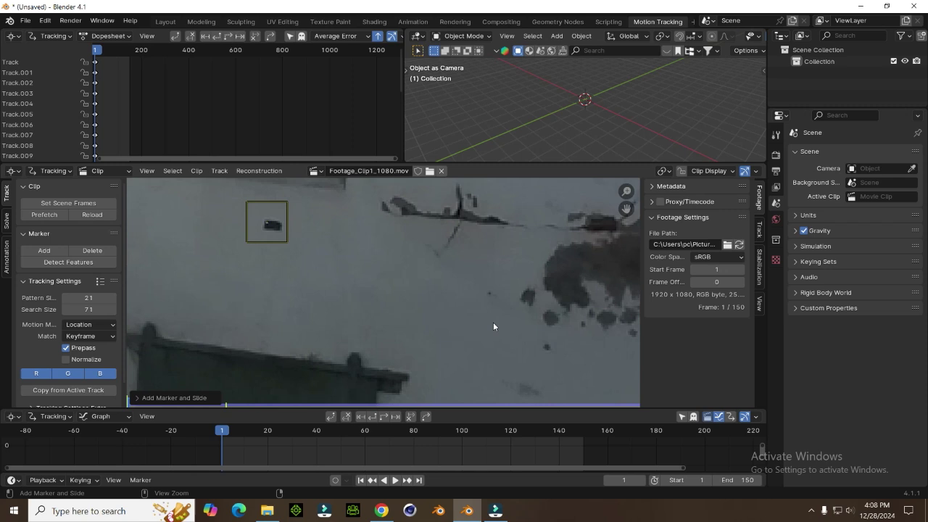
{"action": "left_click", "coordinate": [531, 296], "text": "ctrl"}
{"action": "scroll", "coordinate": [530, 296], "scroll_direction": "down", "scroll_amount": 2}
{"action": "middle_click_drag", "start_coordinate": [570, 325], "coordinate": [474, 282]}
{"action": "scroll", "coordinate": [499, 292], "scroll_direction": "up", "scroll_amount": 1}
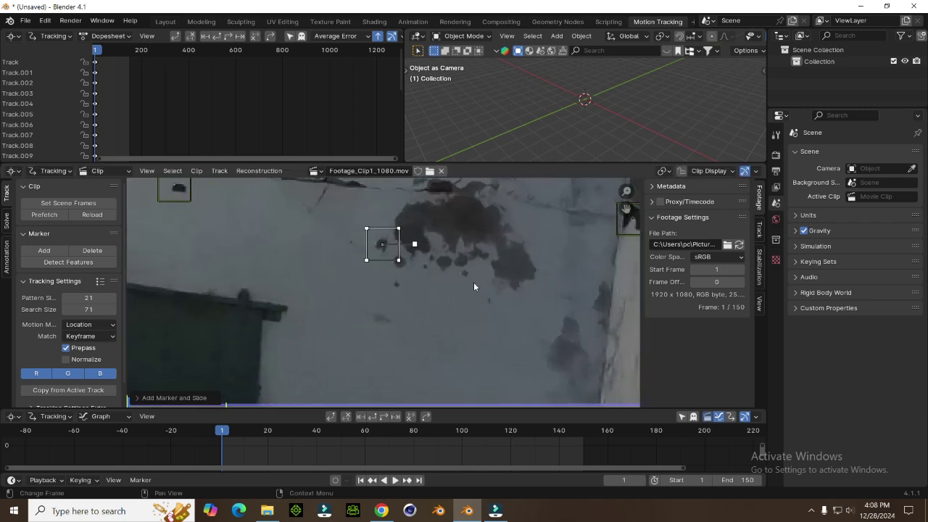
Step: Add a tracking marker on the cracked wall area above the barn's small window
{"action": "scroll", "coordinate": [475, 351], "scroll_direction": "down", "scroll_amount": 2}
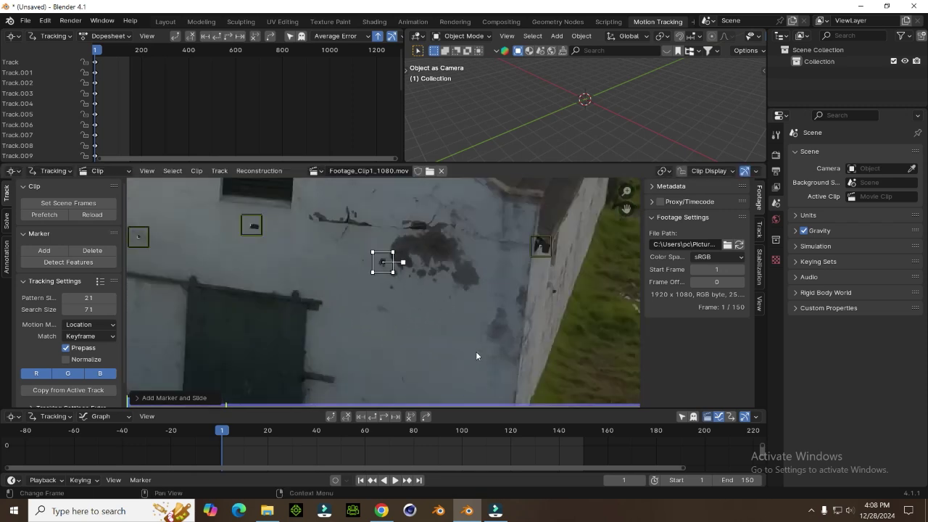
{"action": "middle_click_drag", "start_coordinate": [412, 239], "coordinate": [470, 304]}
{"action": "scroll", "coordinate": [461, 290], "scroll_direction": "up", "scroll_amount": 2}
{"action": "middle_click_drag", "start_coordinate": [391, 257], "coordinate": [449, 371]}
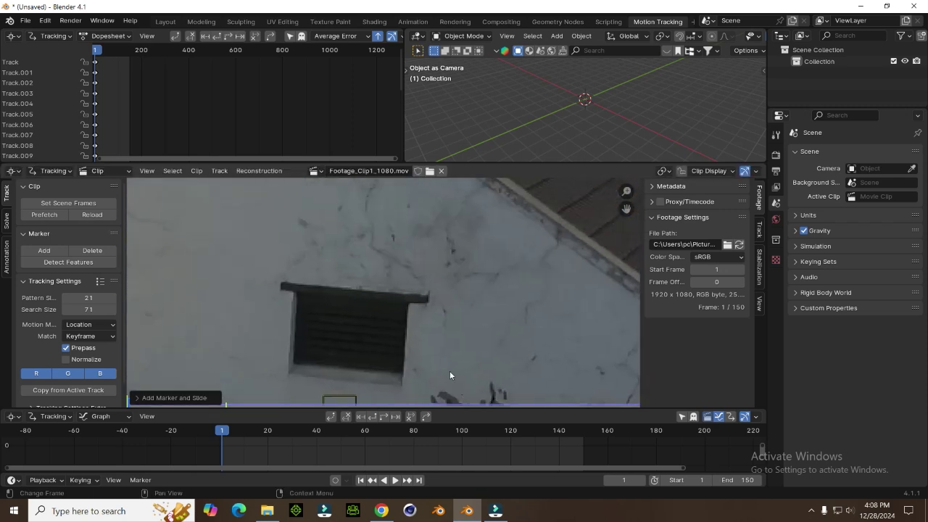
{"action": "scroll", "coordinate": [408, 293], "scroll_direction": "up", "scroll_amount": 2}
{"action": "middle_click_drag", "start_coordinate": [409, 292], "coordinate": [448, 330]}
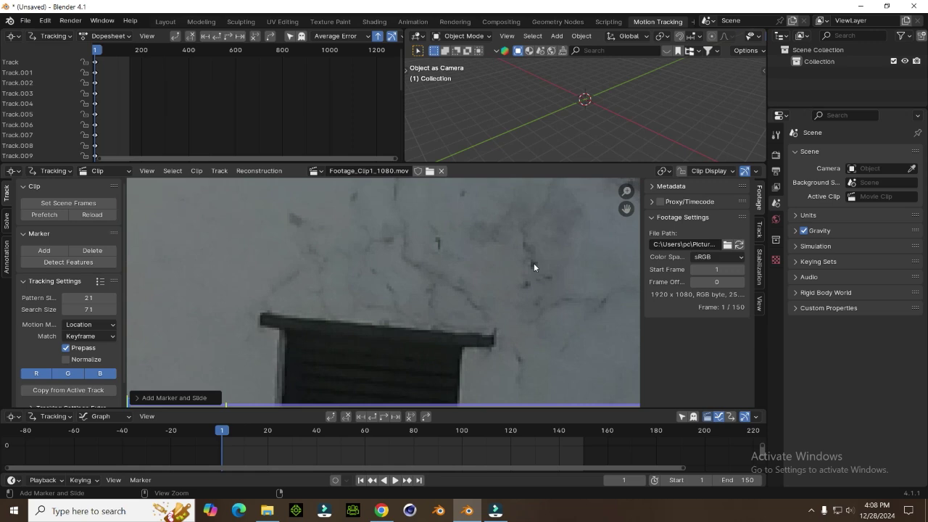
{"action": "scroll", "coordinate": [505, 271], "scroll_direction": "down", "scroll_amount": 5}
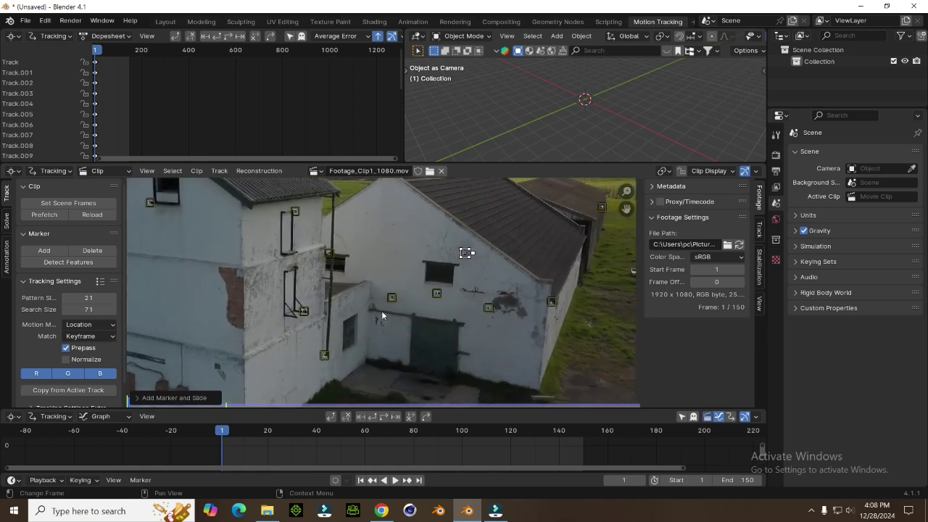
{"action": "scroll", "coordinate": [442, 251], "scroll_direction": "up", "scroll_amount": 6}
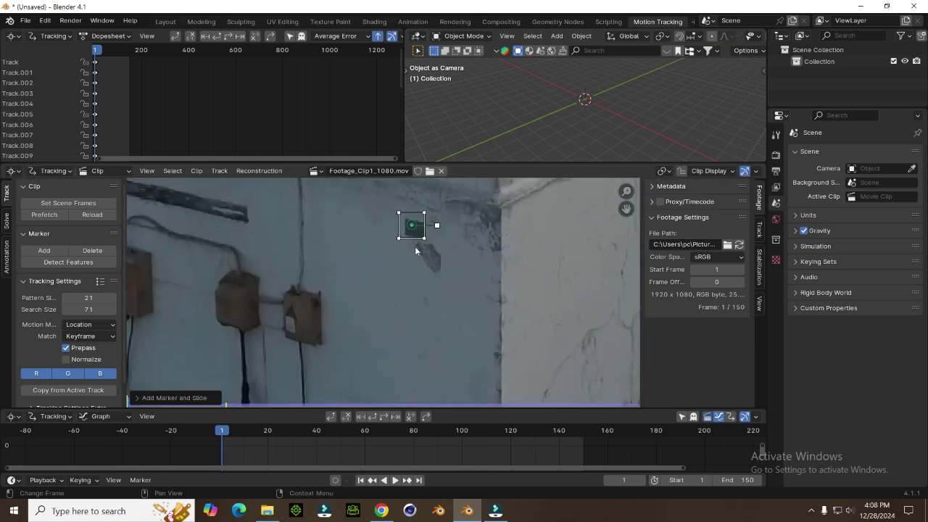
Step: Add tracking markers on the front tower's lower wall and on the green door's right edge
{"action": "scroll", "coordinate": [414, 247], "scroll_direction": "down", "scroll_amount": 2}
{"action": "middle_click_drag", "start_coordinate": [415, 247], "coordinate": [218, 297]}
{"action": "scroll", "coordinate": [478, 286], "scroll_direction": "up", "scroll_amount": 9}
{"action": "middle_click_drag", "start_coordinate": [478, 286], "coordinate": [368, 258]}
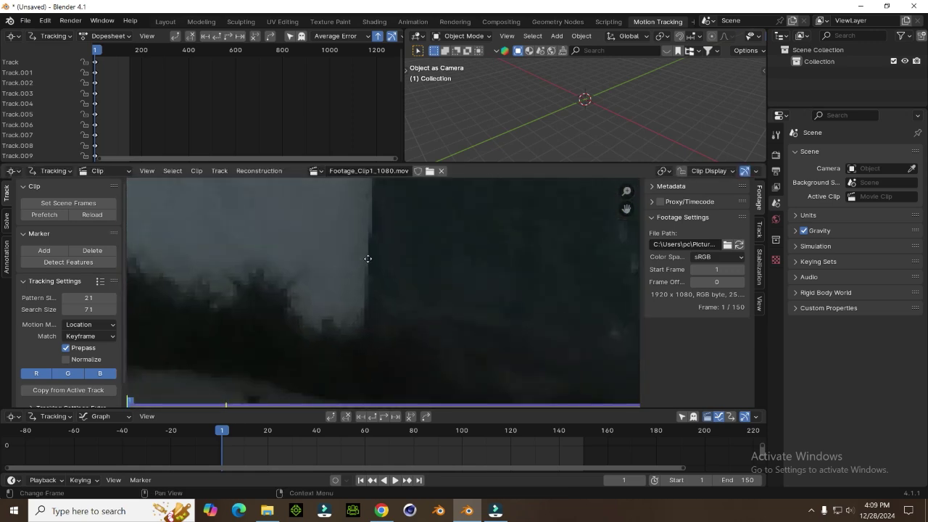
Step: Add a tracking marker at ground level beside the green door's lower left corner
{"action": "left_click", "coordinate": [338, 311], "text": "ctrl"}
{"action": "scroll", "coordinate": [338, 312], "scroll_direction": "down", "scroll_amount": 3}
{"action": "middle_click_drag", "start_coordinate": [448, 300], "coordinate": [366, 314]}
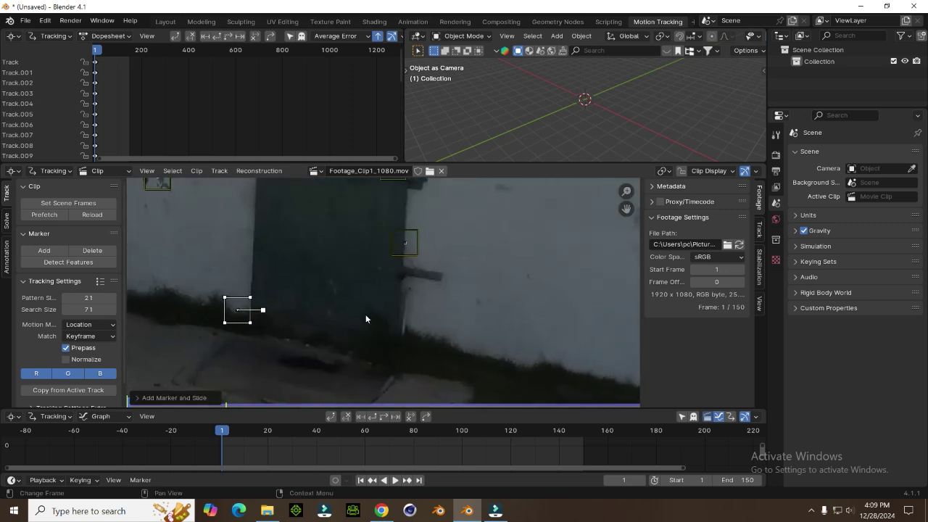
Step: Add a tracking marker on the dark speck under the bracket at the green door's right edge
{"action": "scroll", "coordinate": [481, 300], "scroll_direction": "up", "scroll_amount": 4}
{"action": "middle_click_drag", "start_coordinate": [480, 300], "coordinate": [323, 315]}
{"action": "scroll", "coordinate": [457, 304], "scroll_direction": "down", "scroll_amount": 5}
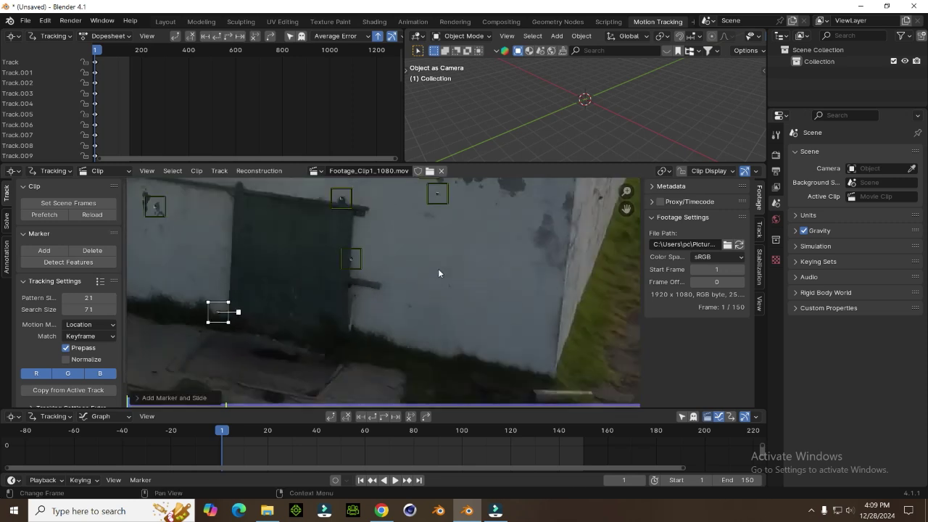
{"action": "scroll", "coordinate": [438, 273], "scroll_direction": "up", "scroll_amount": 6}
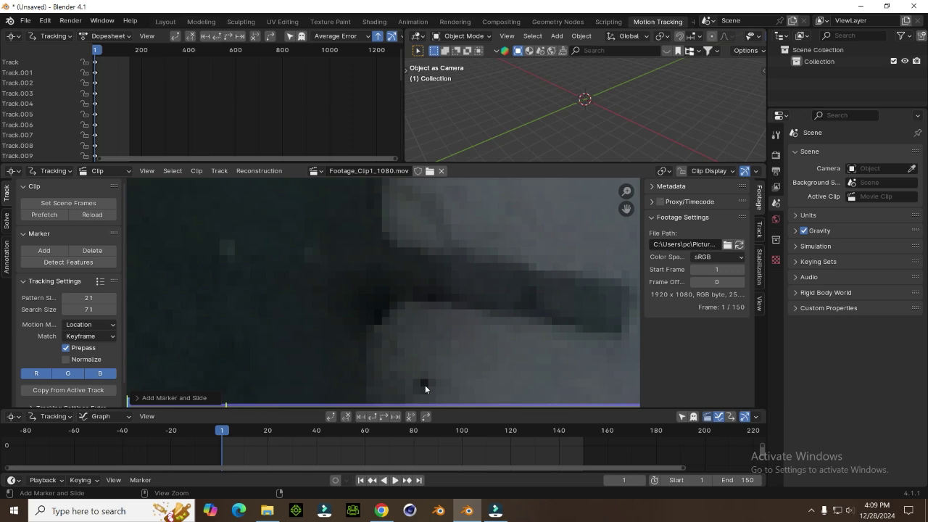
{"action": "scroll", "coordinate": [409, 330], "scroll_direction": "down", "scroll_amount": 6}
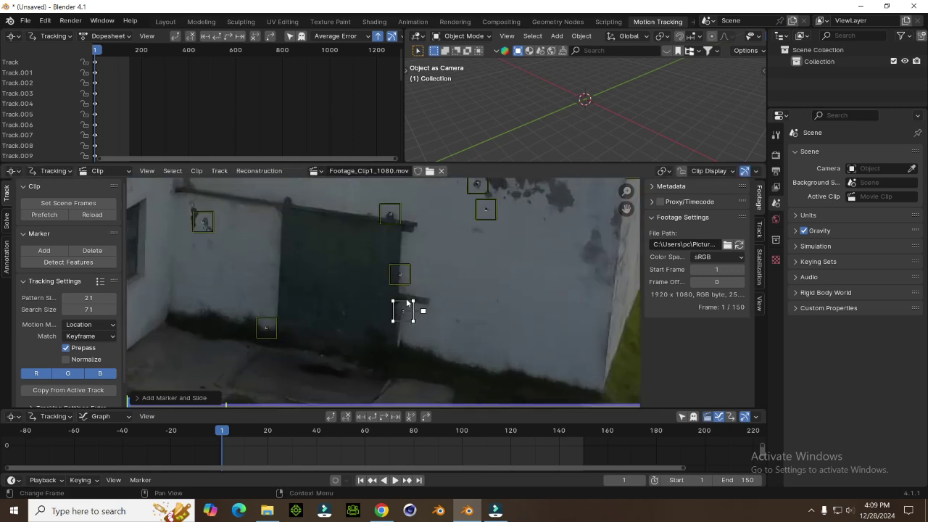
{"action": "scroll", "coordinate": [408, 305], "scroll_direction": "down", "scroll_amount": 5}
{"action": "scroll", "coordinate": [431, 311], "scroll_direction": "up", "scroll_amount": 2}
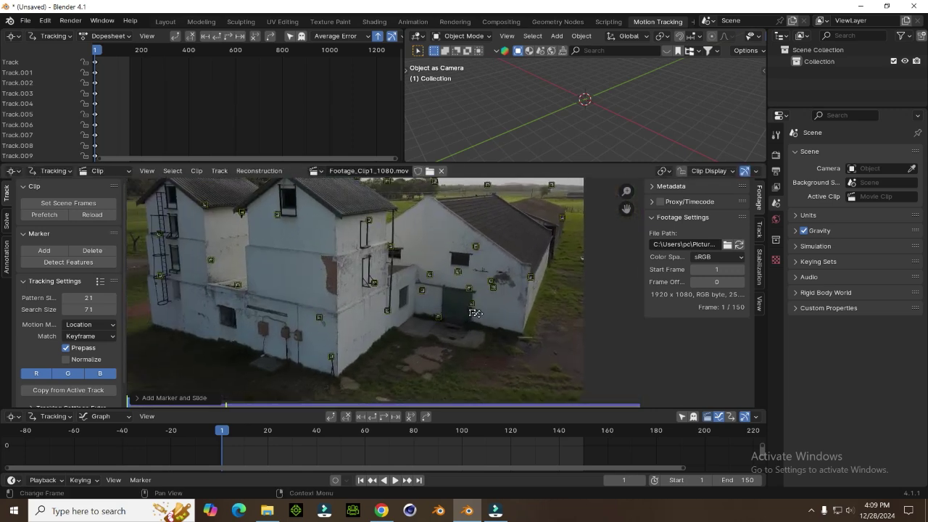
{"action": "scroll", "coordinate": [475, 313], "scroll_direction": "down", "scroll_amount": 4}
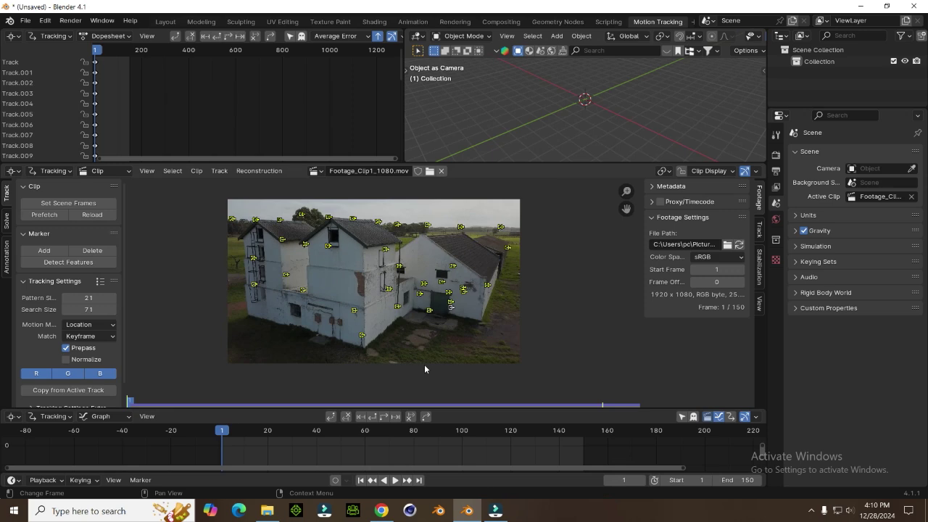
Step: Track all markers forward to frame 150 and enlarge the graph area to inspect their curves
{"action": "left_click", "coordinate": [386, 418]}
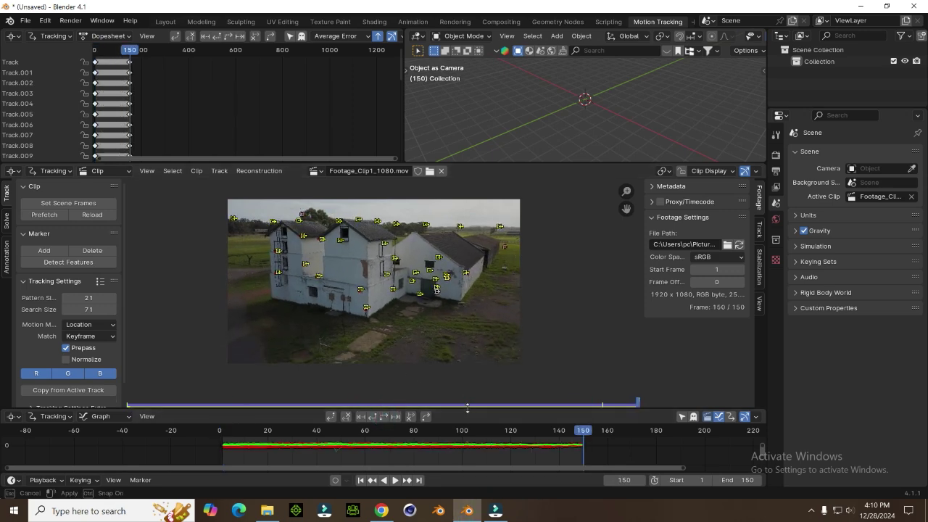
{"action": "left_click_drag", "start_coordinate": [468, 408], "coordinate": [467, 319]}
{"action": "scroll", "coordinate": [428, 425], "scroll_direction": "up", "scroll_amount": 5}
{"action": "middle_click_drag", "start_coordinate": [428, 425], "coordinate": [422, 432]}
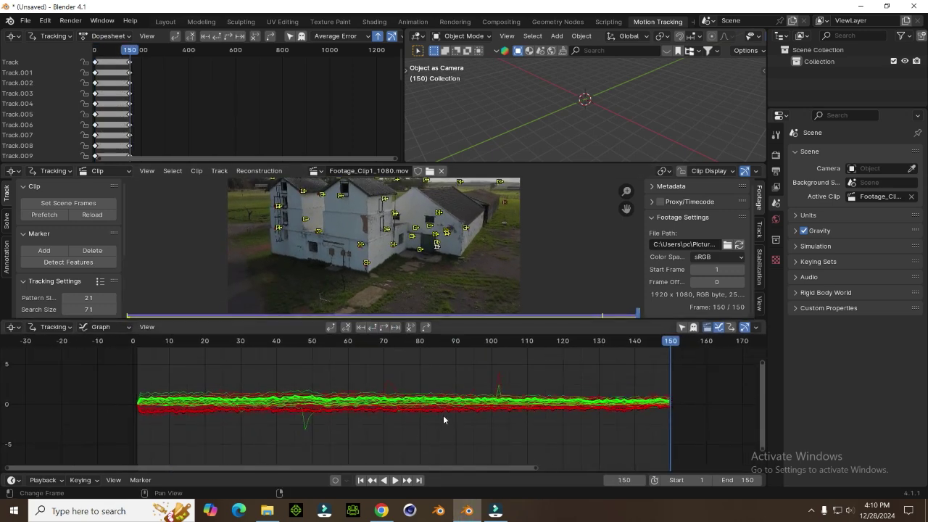
Step: Remove the tracks with spiking curves and shrink the graph area again
{"action": "left_click", "coordinate": [390, 383]}
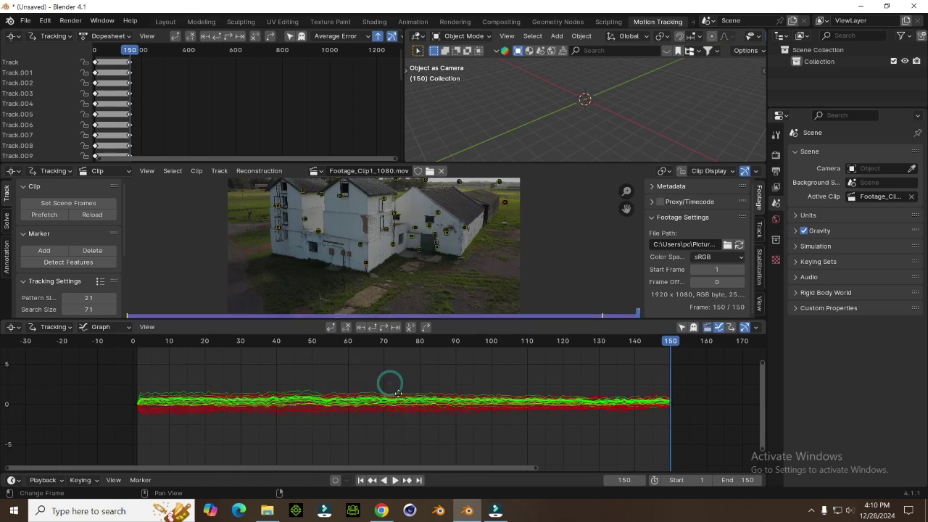
{"action": "scroll", "coordinate": [398, 393], "scroll_direction": "down", "scroll_amount": 2}
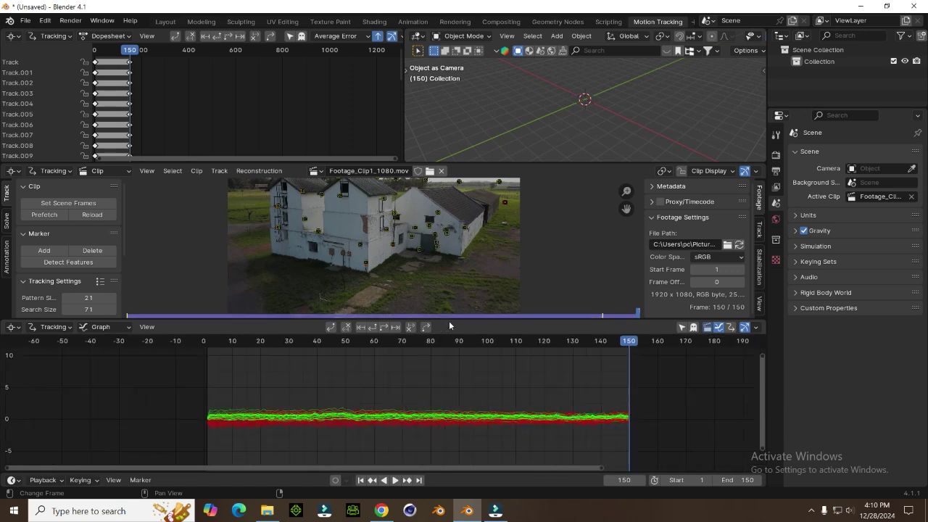
{"action": "left_click_drag", "start_coordinate": [450, 326], "coordinate": [449, 391]}
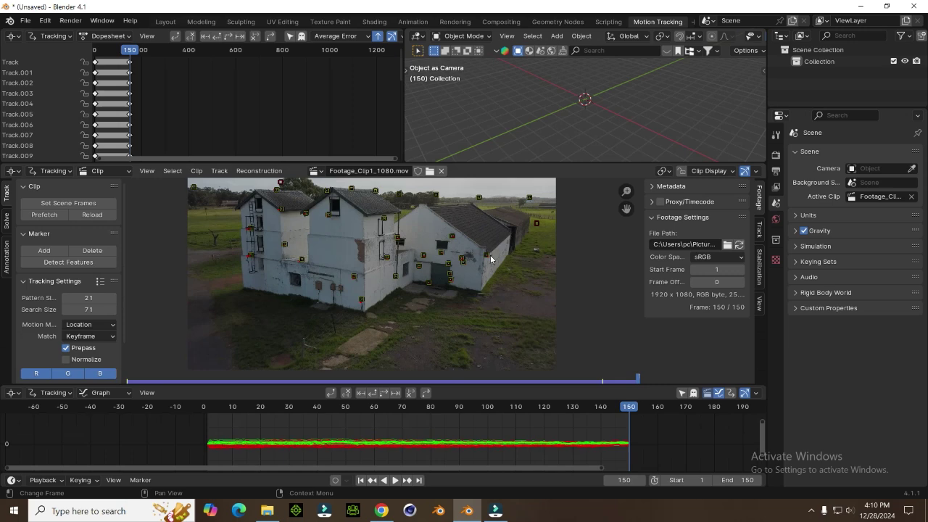
Step: Delete the stray markers in the field beside the barn and above the left tower's roof
{"action": "middle_click_drag", "start_coordinate": [508, 251], "coordinate": [488, 271]}
{"action": "scroll", "coordinate": [441, 245], "scroll_direction": "up", "scroll_amount": 3}
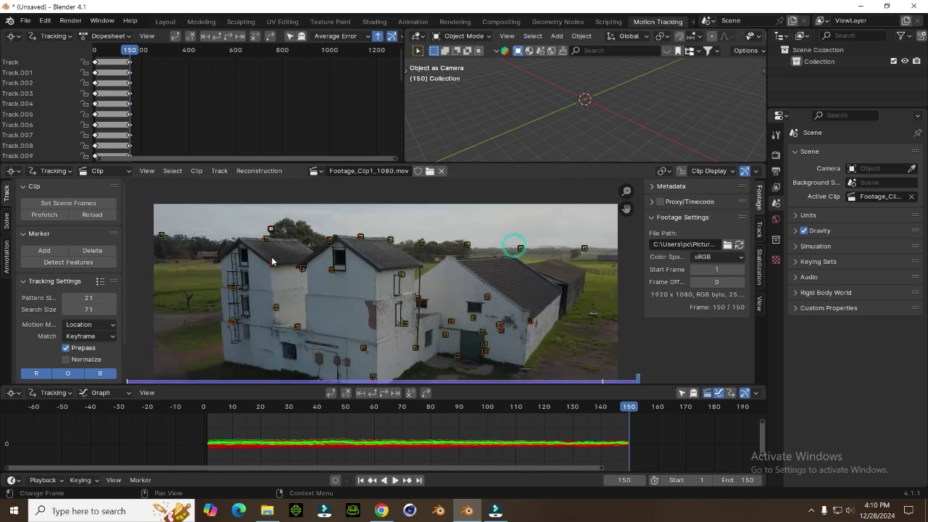
{"action": "scroll", "coordinate": [347, 309], "scroll_direction": "down", "scroll_amount": 6}
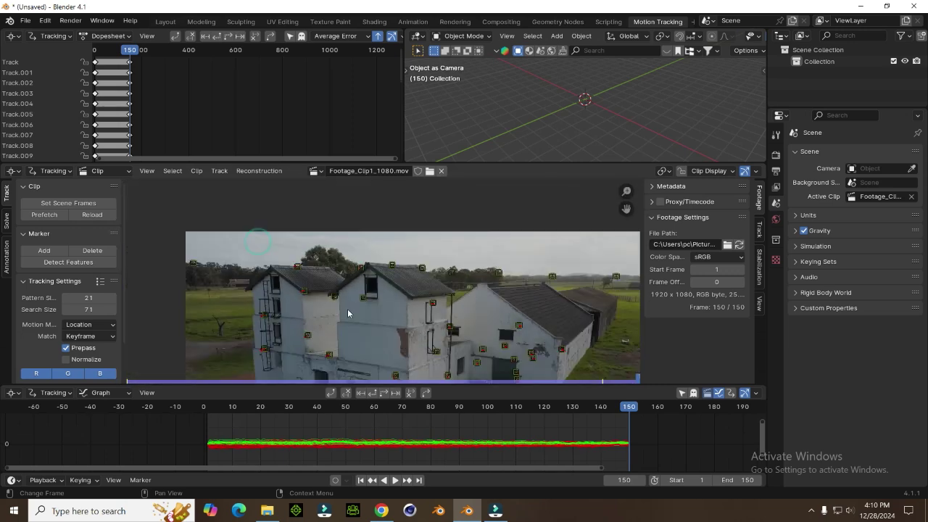
Step: Play the clip from its first frame to check how the markers follow the footage
{"action": "left_click", "coordinate": [360, 480]}
{"action": "key", "text": "space"}
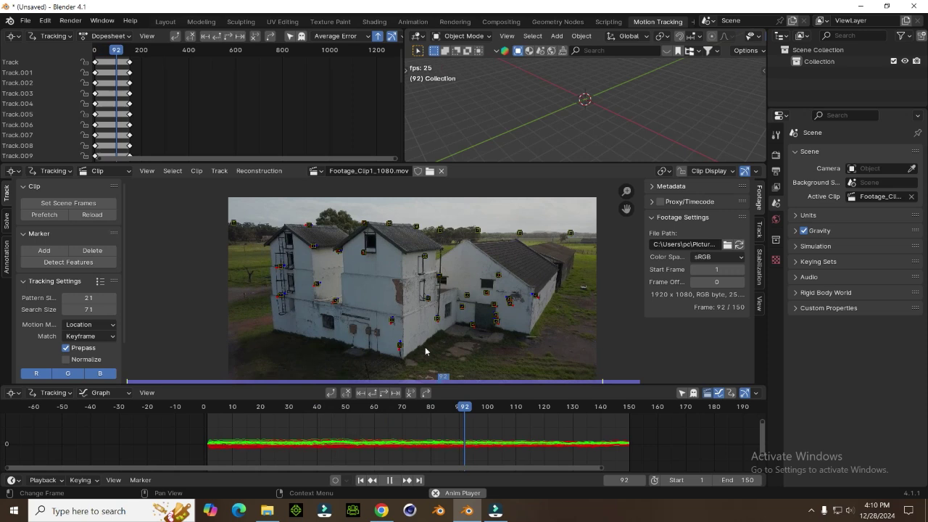
{"action": "key", "text": "Escape"}
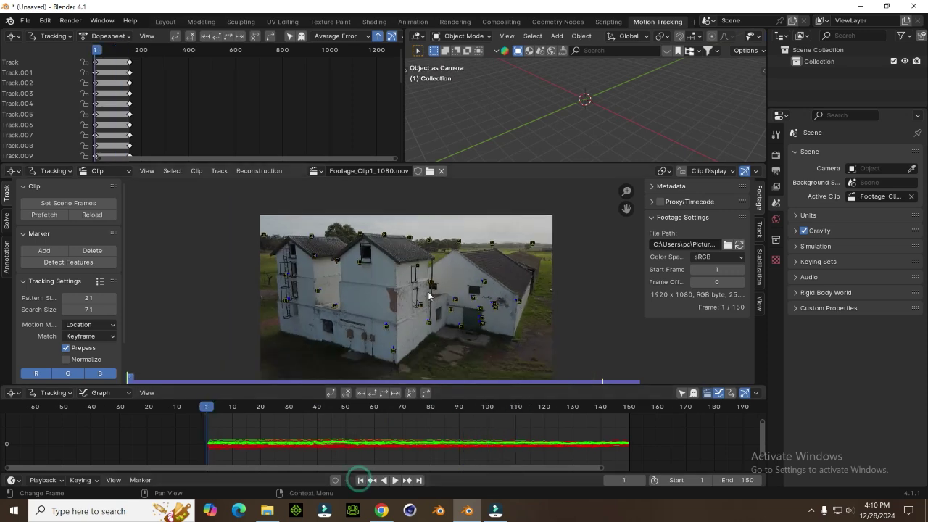
Step: Enable automatic Keyframe selection and refinement of Focal Length, Optical Center and Radial Distortion for the camera solve
{"action": "left_click", "coordinate": [7, 220]}
{"action": "left_click", "coordinate": [67, 232]}
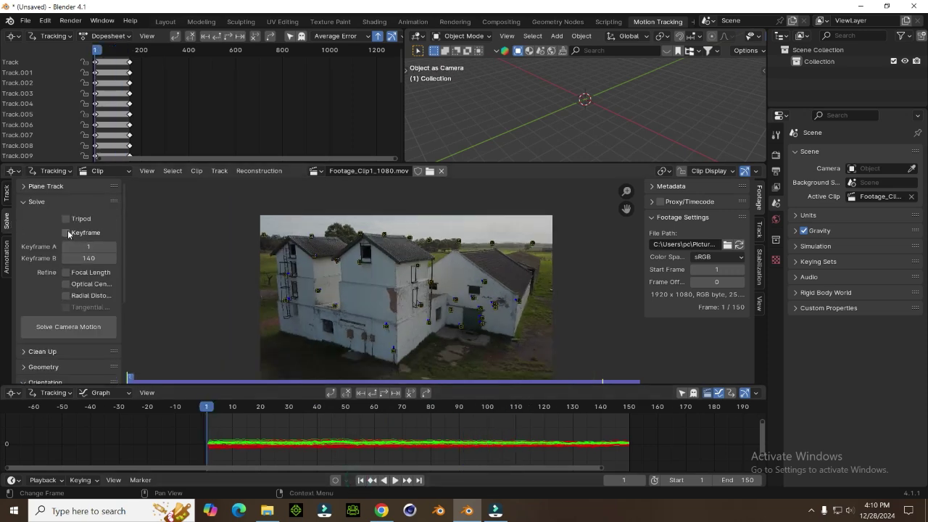
{"action": "left_click", "coordinate": [66, 273]}
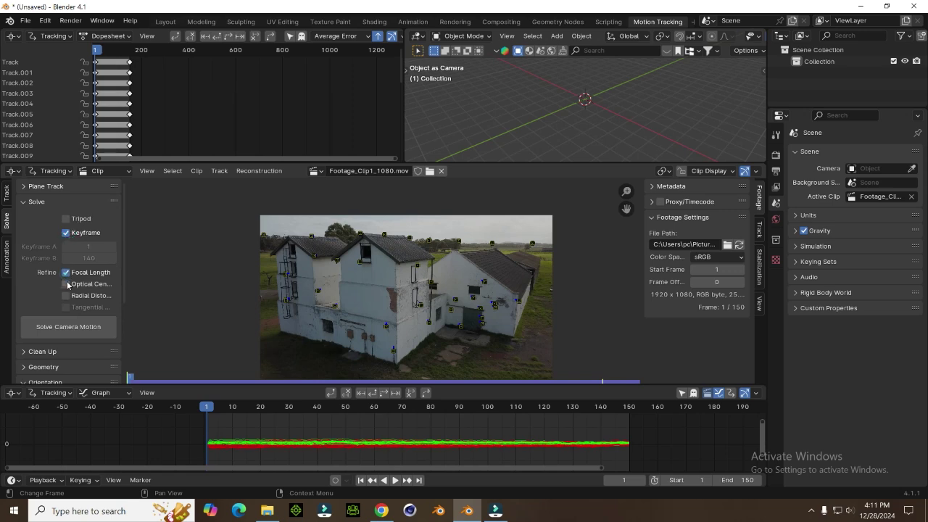
Step: Solve the camera motion and set up the tracking scene from the solved clip
{"action": "left_click", "coordinate": [83, 330]}
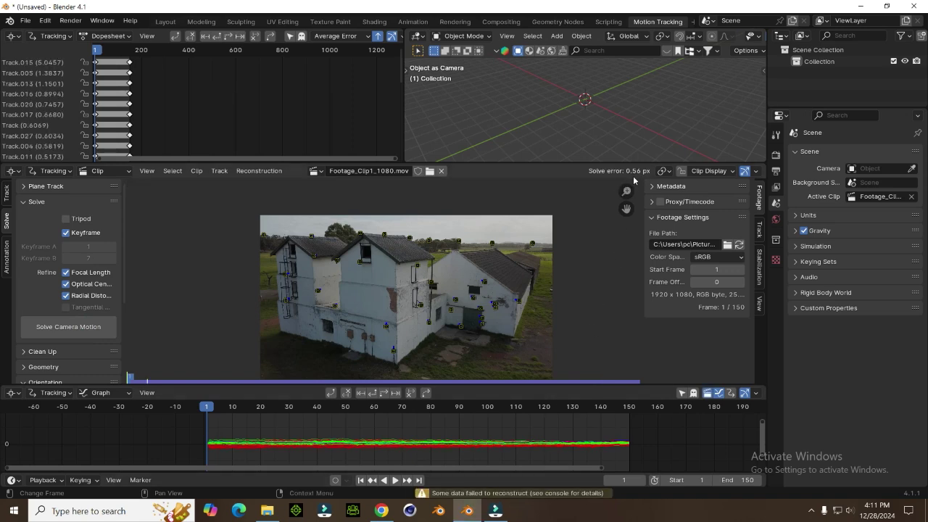
{"action": "scroll", "coordinate": [73, 319], "scroll_direction": "down", "scroll_amount": 5}
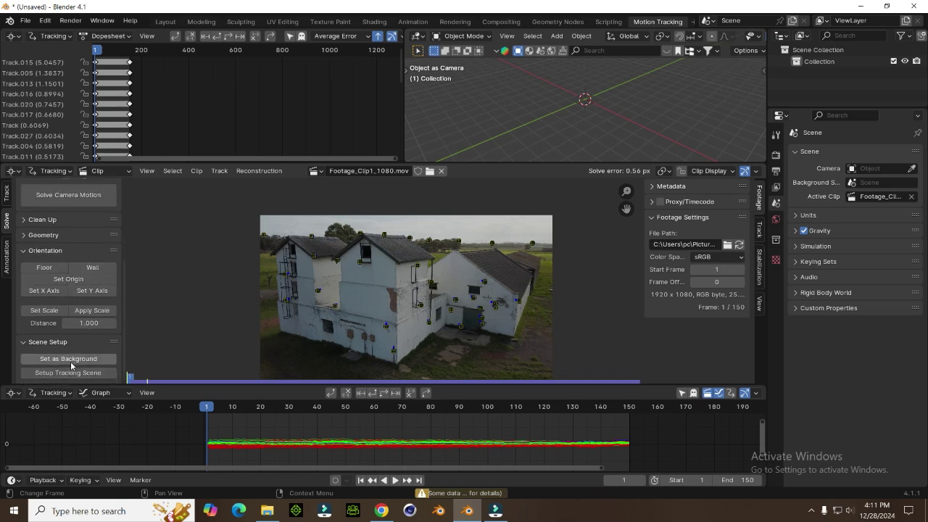
{"action": "left_click", "coordinate": [71, 373]}
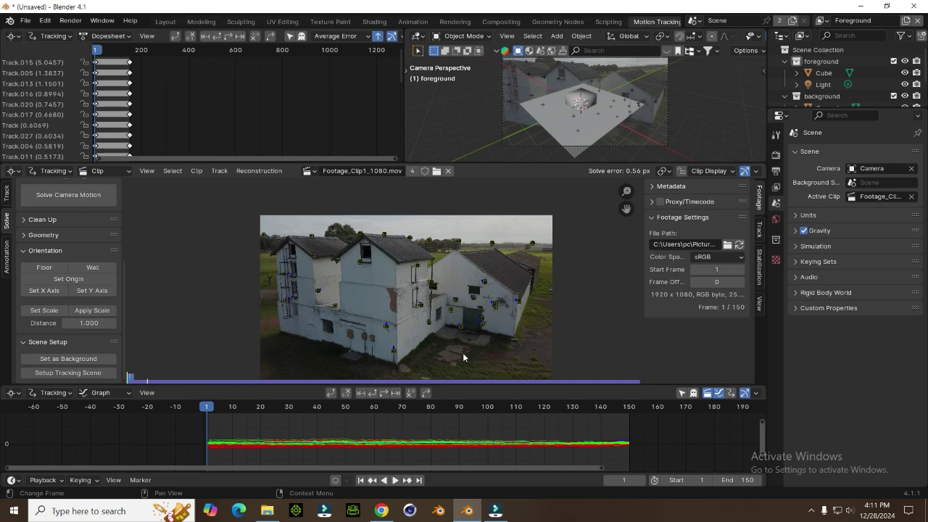
Step: Shrink the graph area to give the footage view more room around the base of the buildings
{"action": "left_click_drag", "start_coordinate": [450, 385], "coordinate": [452, 414]}
{"action": "scroll", "coordinate": [451, 352], "scroll_direction": "up", "scroll_amount": 1}
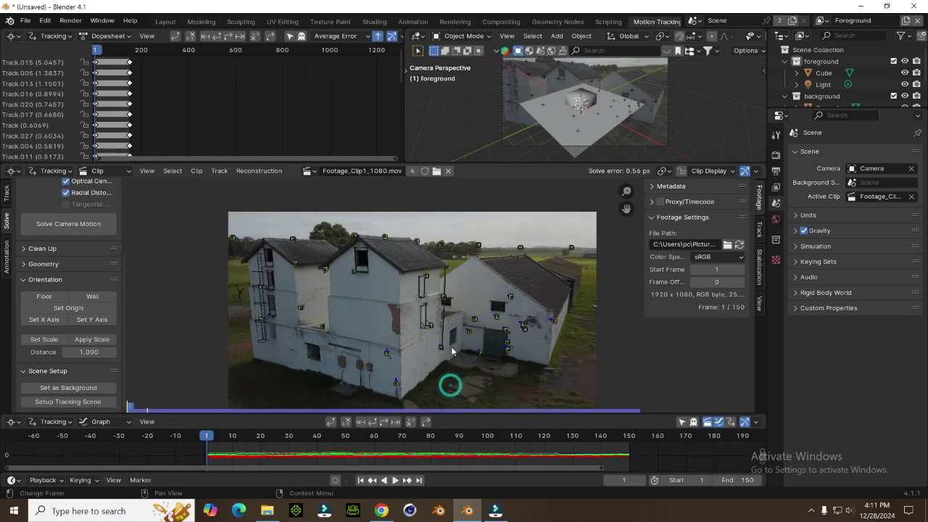
{"action": "scroll", "coordinate": [440, 375], "scroll_direction": "up", "scroll_amount": 5}
{"action": "scroll", "coordinate": [524, 315], "scroll_direction": "down", "scroll_amount": 2}
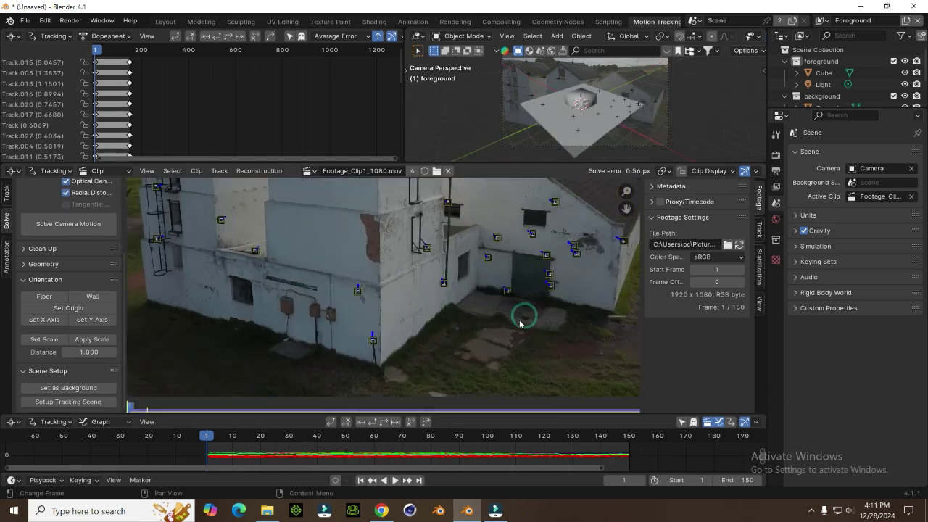
{"action": "middle_click_drag", "start_coordinate": [532, 317], "coordinate": [533, 318]}
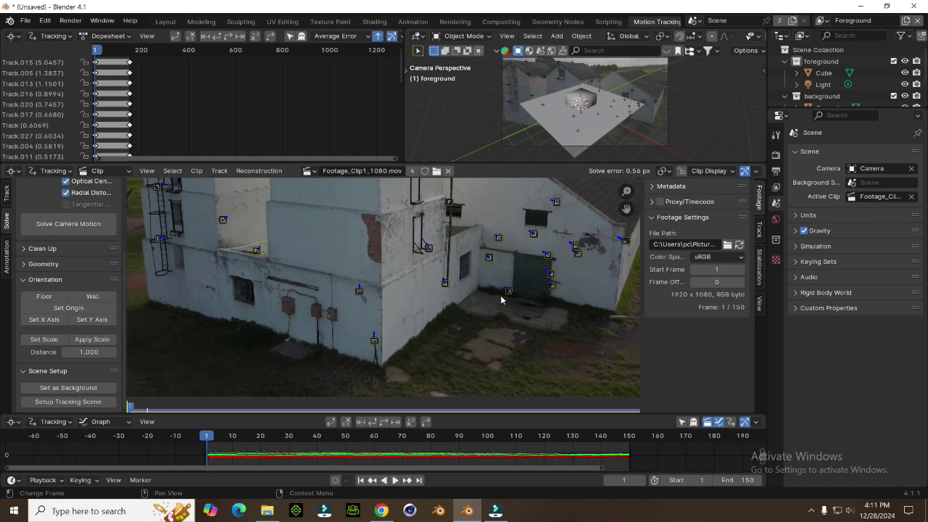
Step: Try to set the floor from the two markers at the barn door's base and the marker near the barn's far corner
{"action": "left_click", "coordinate": [547, 290], "text": "shift"}
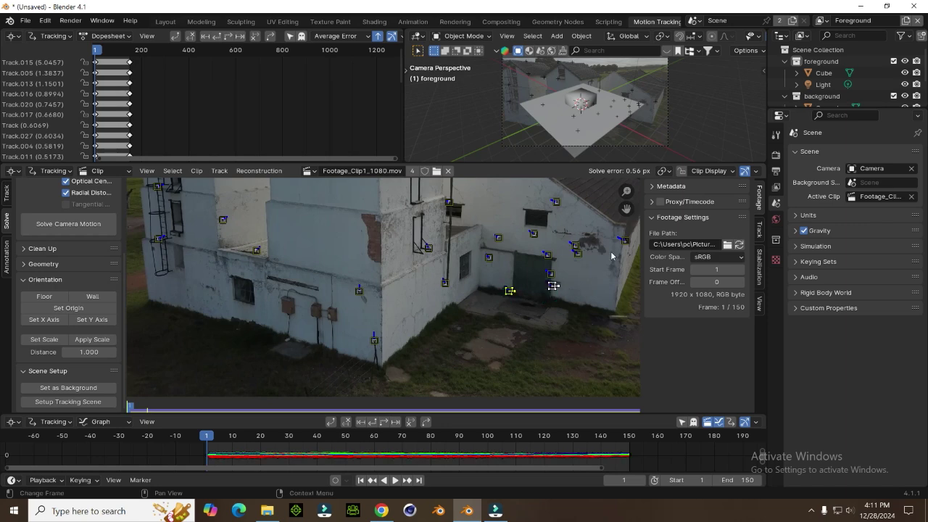
{"action": "middle_click_drag", "start_coordinate": [611, 251], "coordinate": [594, 259]}
{"action": "left_click", "coordinate": [615, 245], "text": "shift"}
{"action": "left_click", "coordinate": [57, 300]}
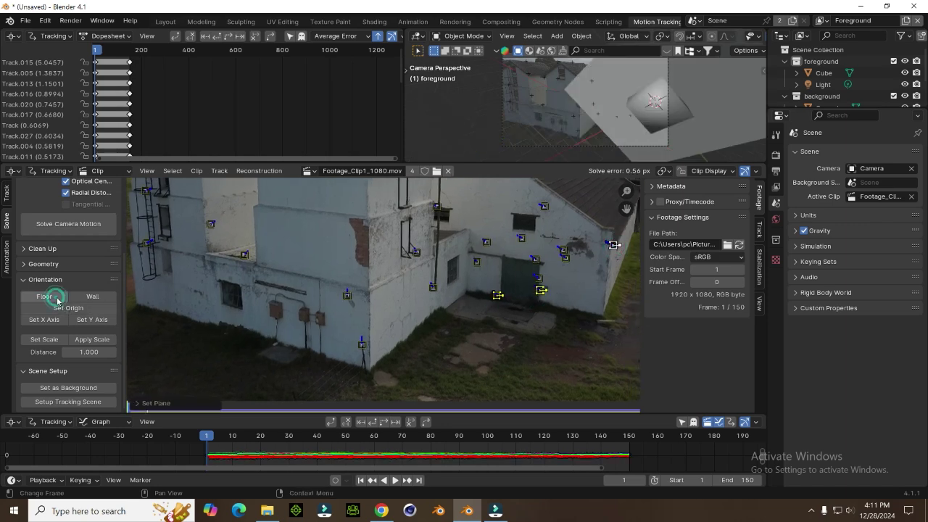
Step: Set the floor from the tower's lowest corner marker and the two barn door base markers, and play the clip to check it
{"action": "left_click", "coordinate": [362, 343]}
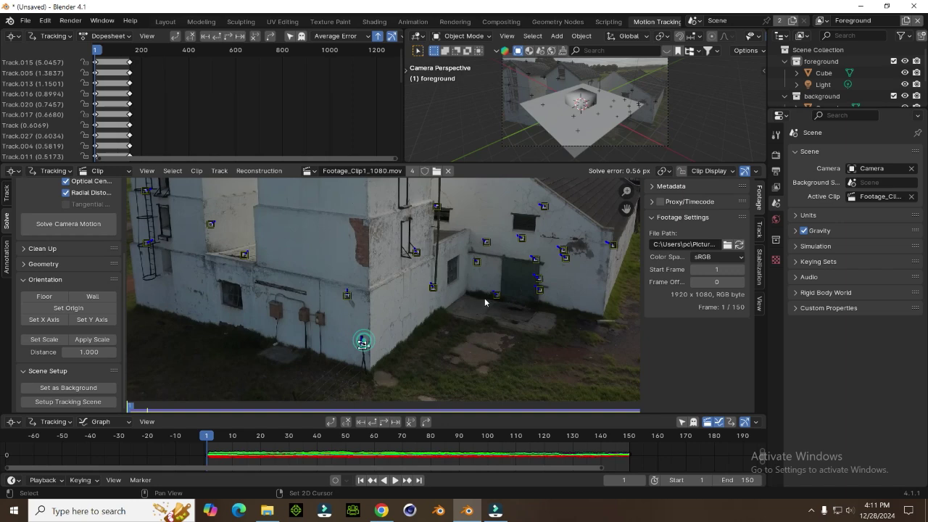
{"action": "left_click", "coordinate": [497, 295], "text": "shift"}
{"action": "left_click", "coordinate": [542, 291], "text": "shift"}
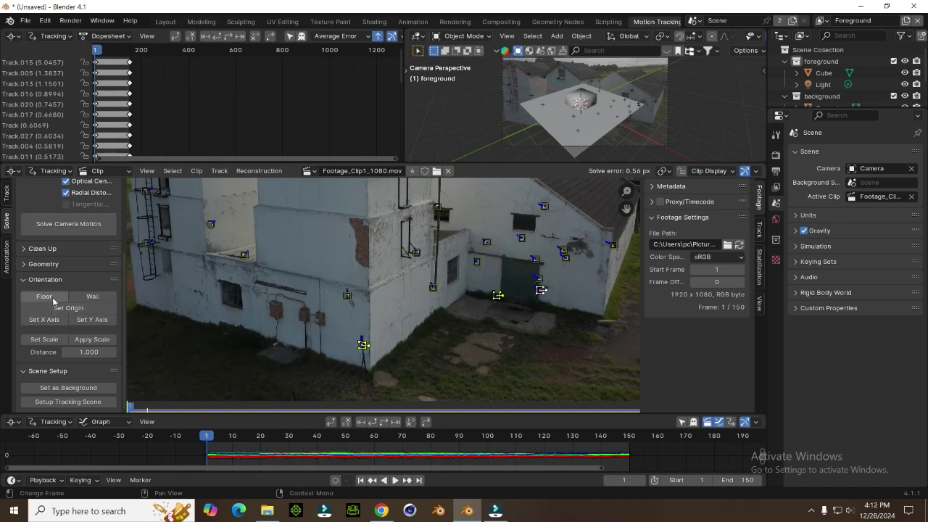
{"action": "left_click", "coordinate": [53, 299]}
{"action": "key", "text": "space"}
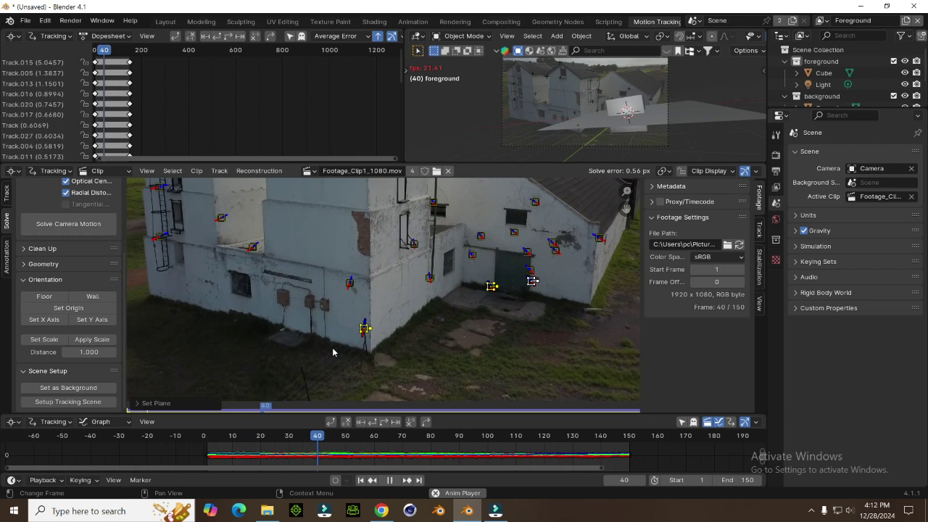
{"action": "key", "text": "Escape"}
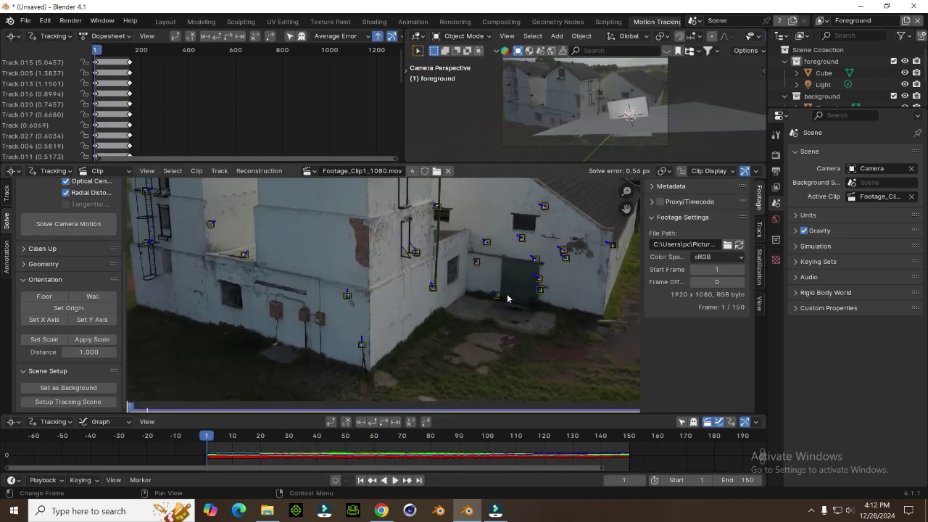
Step: Set the scene scale with a distance of 3 between the two barn door base markers, and play the clip to check it
{"action": "left_click", "coordinate": [498, 295]}
{"action": "left_click", "coordinate": [540, 290], "text": "shift"}
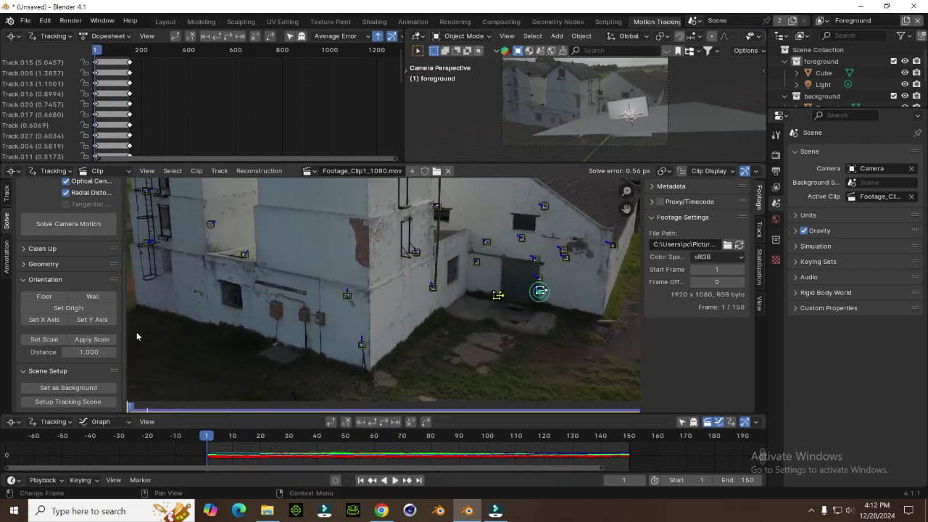
{"action": "left_click", "coordinate": [84, 352]}
{"action": "type", "text": "3"}
{"action": "key", "text": "Return"}
{"action": "left_click", "coordinate": [44, 339]}
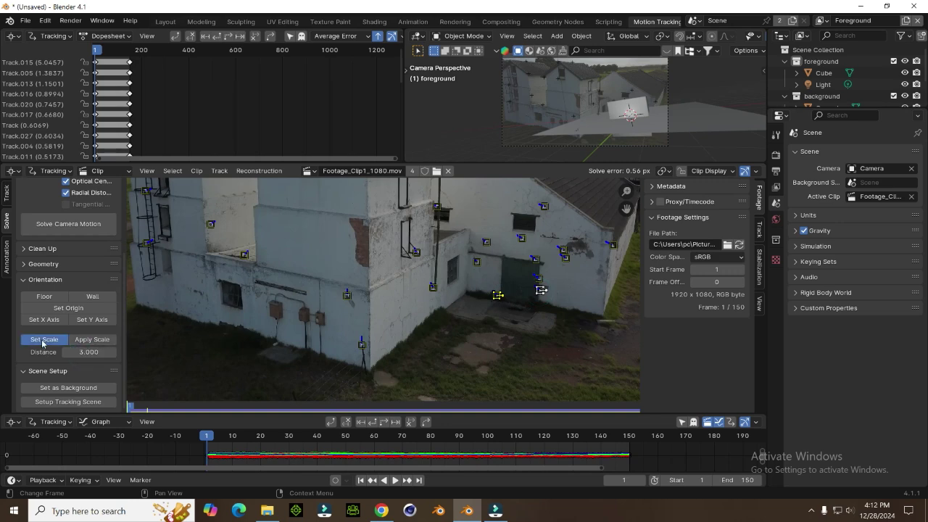
{"action": "key", "text": "space"}
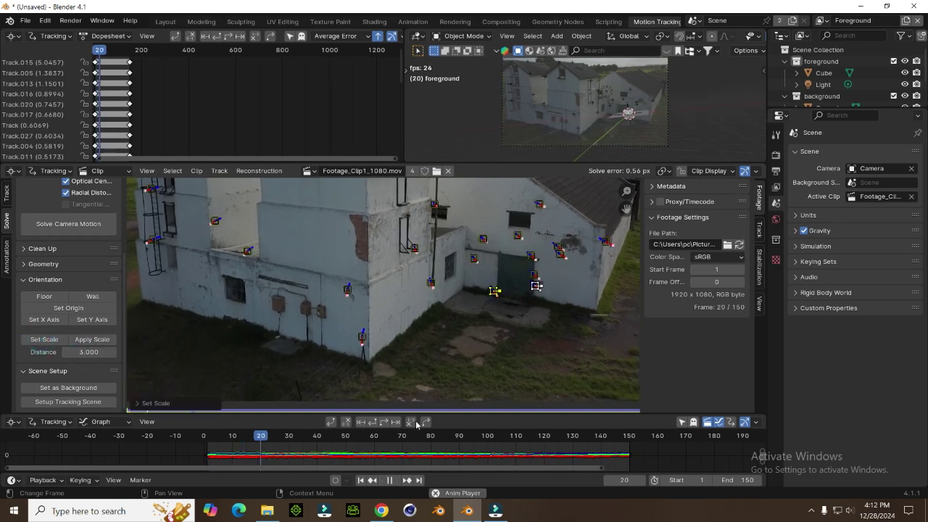
{"action": "left_click", "coordinate": [360, 480]}
Step: In the Layout workspace, delete both lights, and make the camera active and look through it
{"action": "left_click", "coordinate": [165, 21]}
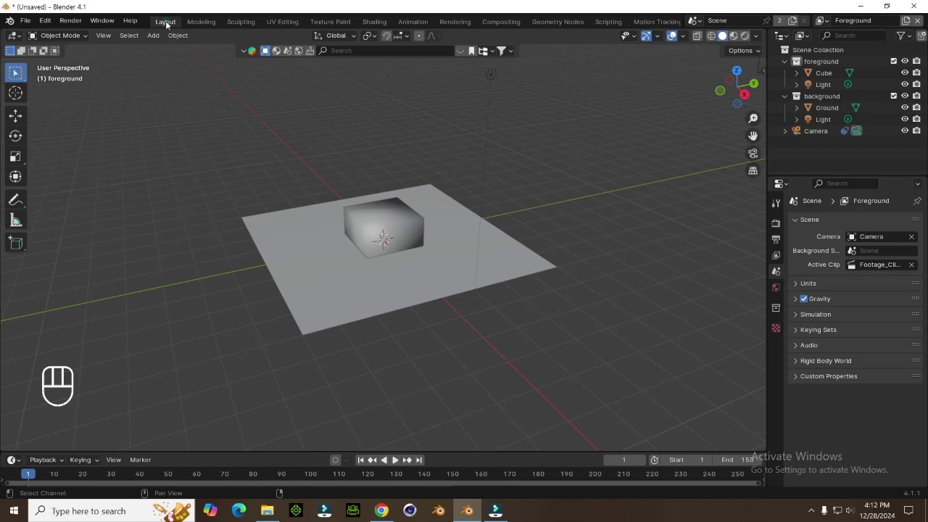
{"action": "scroll", "coordinate": [714, 98], "scroll_direction": "down", "scroll_amount": 3}
{"action": "left_click", "coordinate": [659, 124]}
{"action": "right_click", "coordinate": [651, 124]}
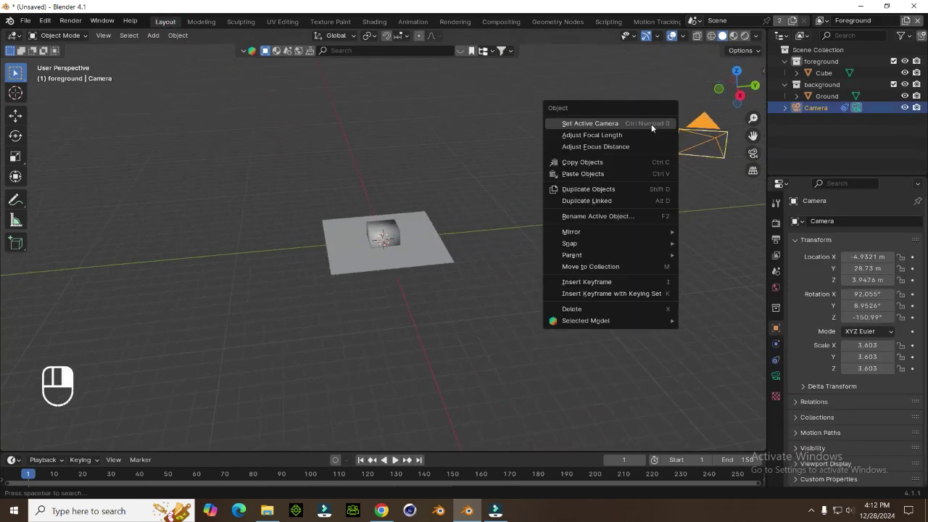
{"action": "left_click", "coordinate": [651, 124]}
{"action": "scroll", "coordinate": [440, 286], "scroll_direction": "up", "scroll_amount": 6}
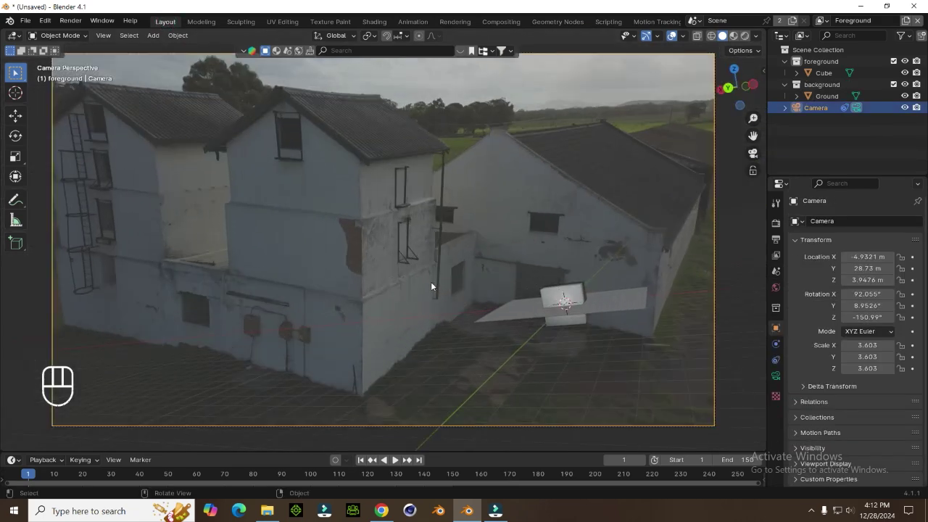
Step: Show the motion tracking markers in the viewport overlays
{"action": "left_click", "coordinate": [559, 301]}
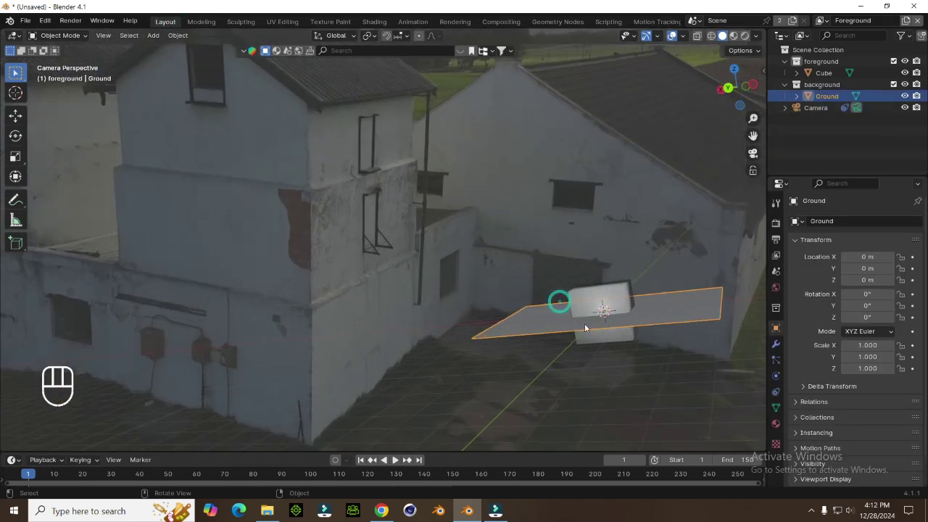
{"action": "left_click", "coordinate": [684, 36]}
{"action": "left_click", "coordinate": [616, 304]}
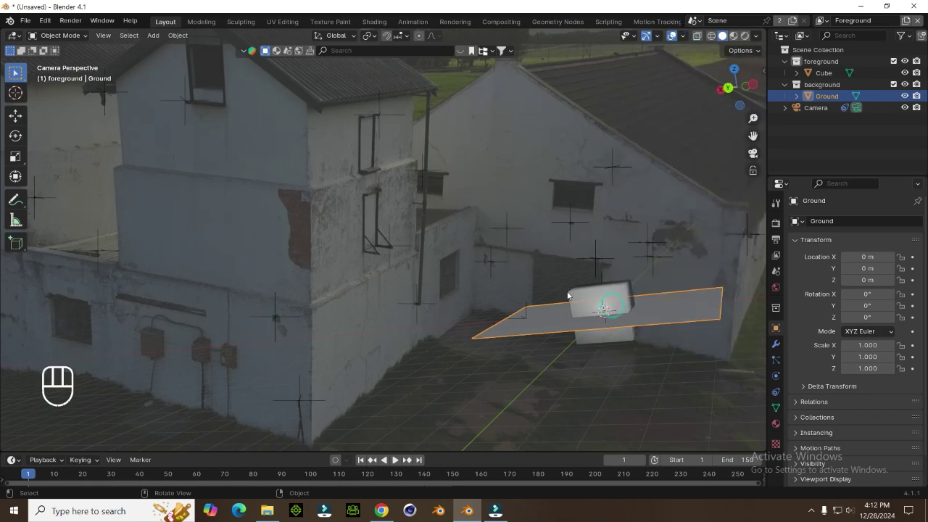
{"action": "left_click", "coordinate": [515, 221]}
{"action": "left_click", "coordinate": [570, 216]}
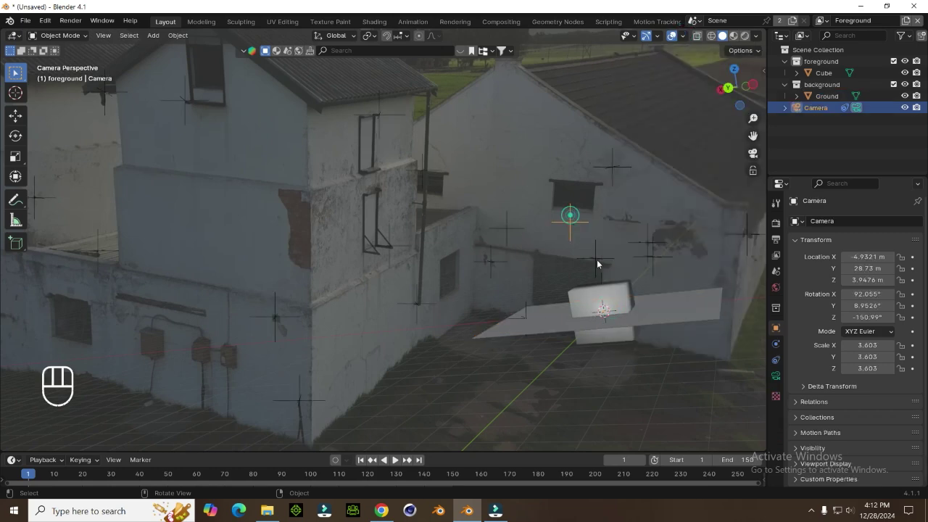
Step: Delete the default cube and the ground plane from the tracking scene
{"action": "left_click", "coordinate": [606, 312]}
{"action": "key", "text": "x"}
{"action": "left_click", "coordinate": [615, 342]}
{"action": "left_click", "coordinate": [614, 323]}
{"action": "key", "text": "x"}
{"action": "left_click", "coordinate": [612, 317]}
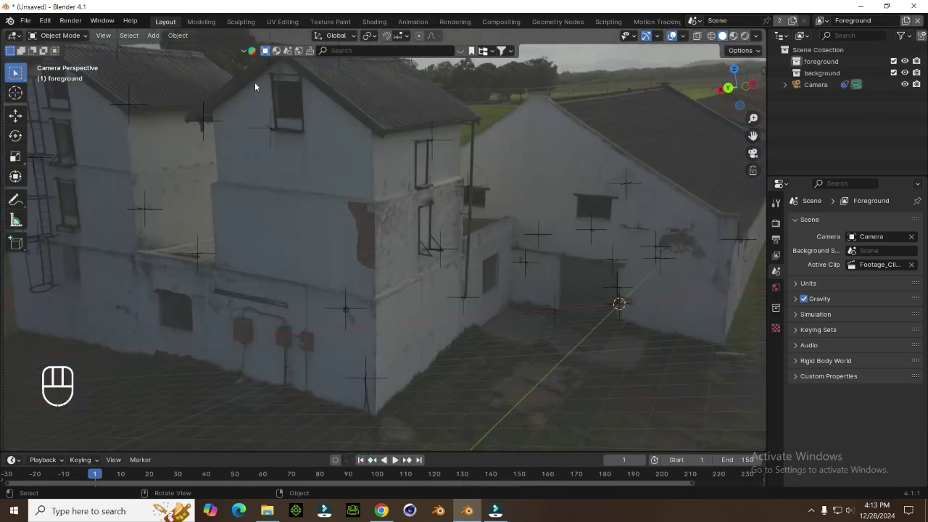
Step: Import "WhatsApp Image 2024-12-26 at 10.53.45 AM.jpeg" from the Pictures folder as an image plane
{"action": "key", "text": "q"}
{"action": "mouse_move", "coordinate": [255, 83]}
{"action": "mouse_move", "coordinate": [294, 209]}
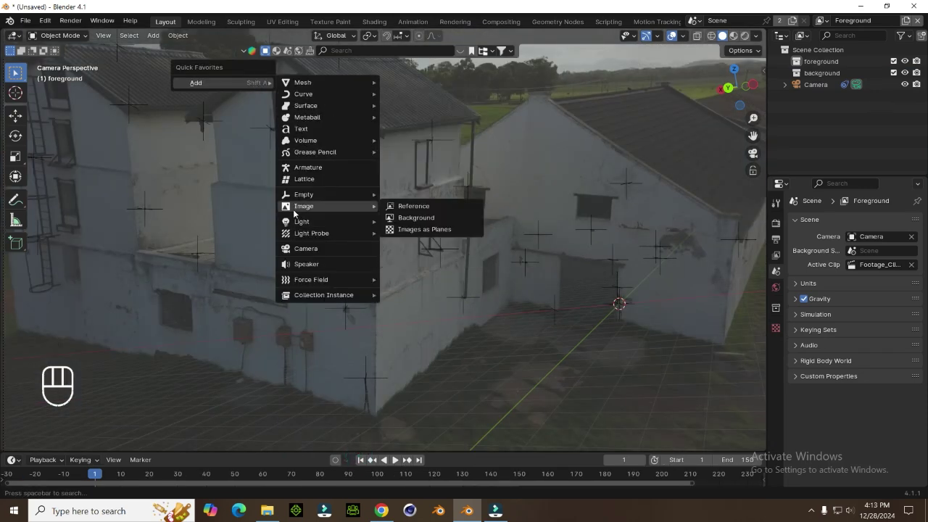
{"action": "left_click", "coordinate": [411, 230]}
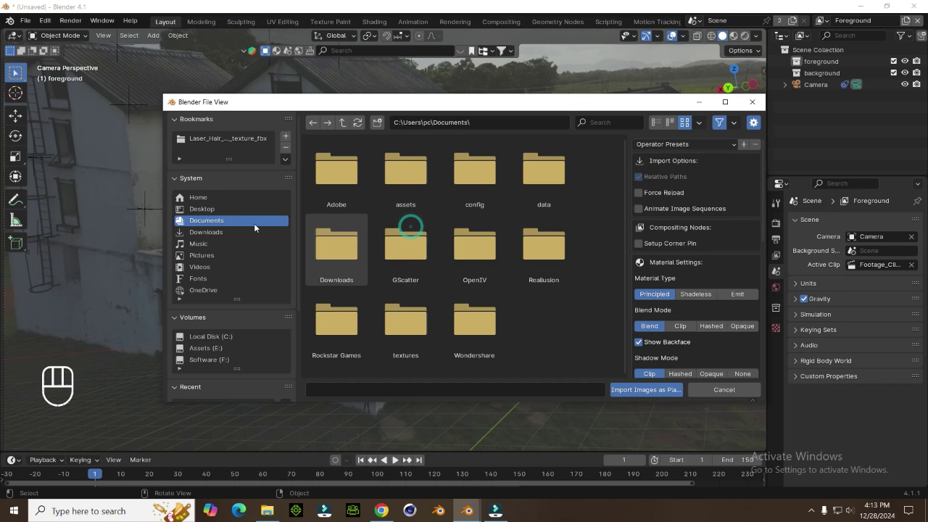
{"action": "left_click", "coordinate": [227, 254]}
{"action": "left_click", "coordinate": [475, 170]}
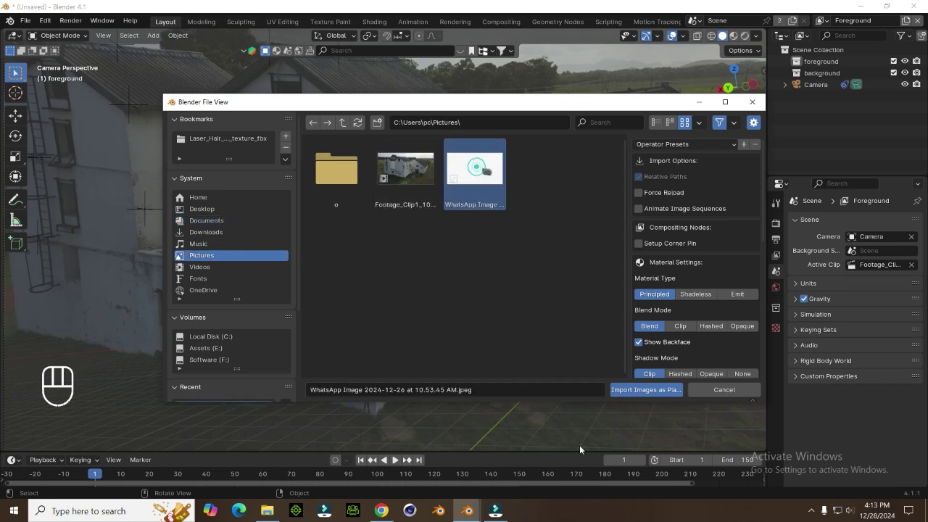
{"action": "left_click", "coordinate": [638, 392]}
Step: Scale the image plane up to about 3.1 and display it in material preview shading
{"action": "key", "text": "s"}
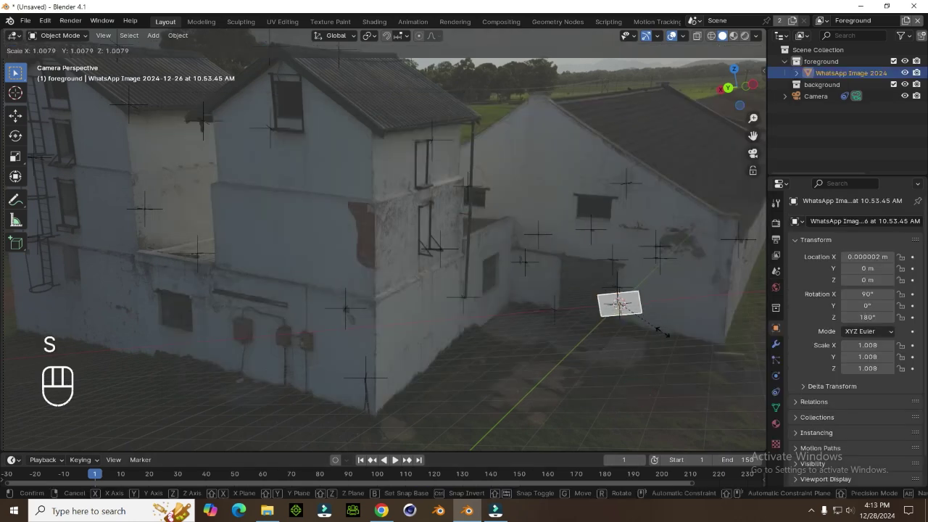
{"action": "left_click", "coordinate": [751, 346]}
{"action": "left_click", "coordinate": [734, 37]}
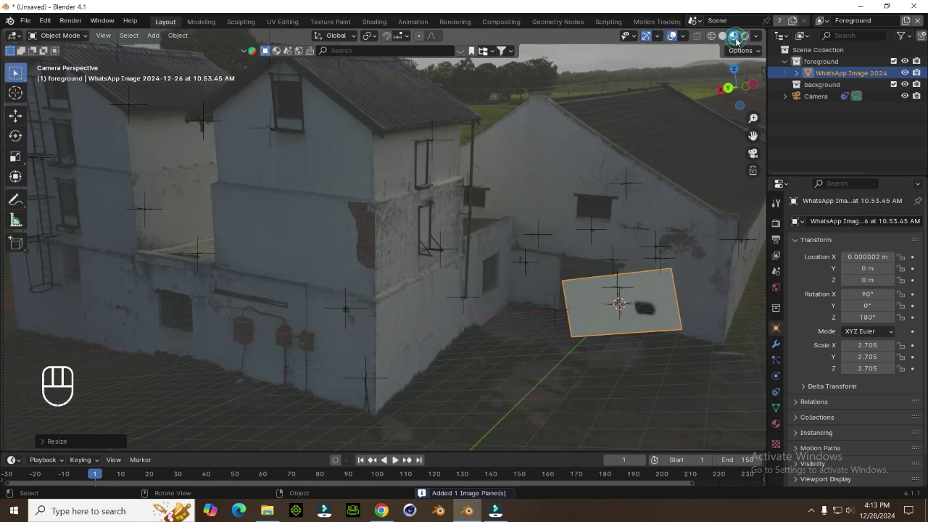
{"action": "key", "text": "s"}
{"action": "left_click", "coordinate": [699, 315]}
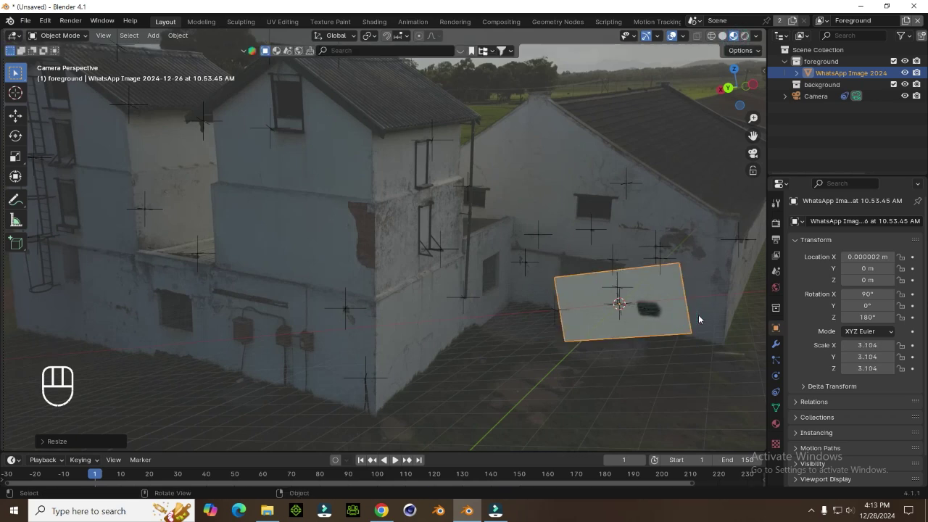
Step: Rotate, move and narrow the image plane to an X scale of about 2.5 so it lies against the barn wall over the door
{"action": "key", "text": "r"}
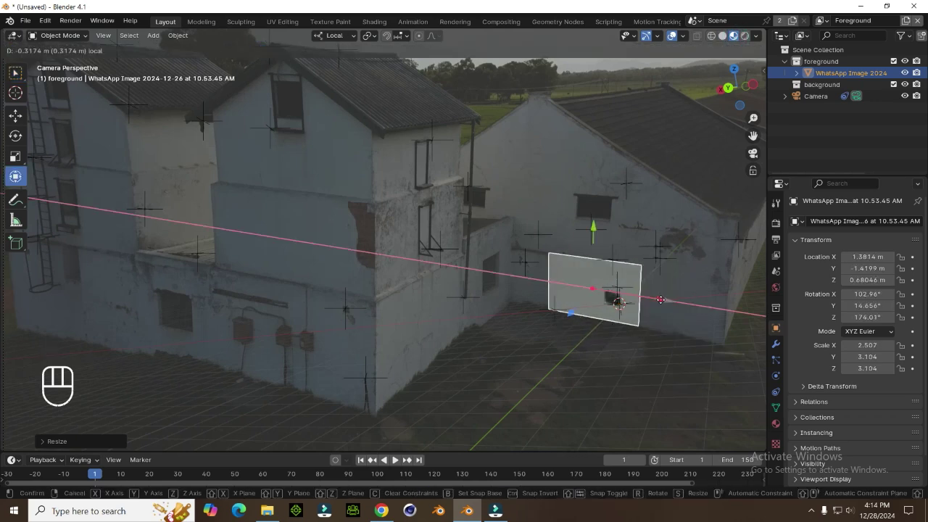
{"action": "left_click_drag", "start_coordinate": [665, 298], "coordinate": [662, 297]}
{"action": "left_click", "coordinate": [710, 359]}
Step: Play the animation to check how the image plane follows the barn wall, and return to the first frame in camera view
{"action": "key", "text": "space"}
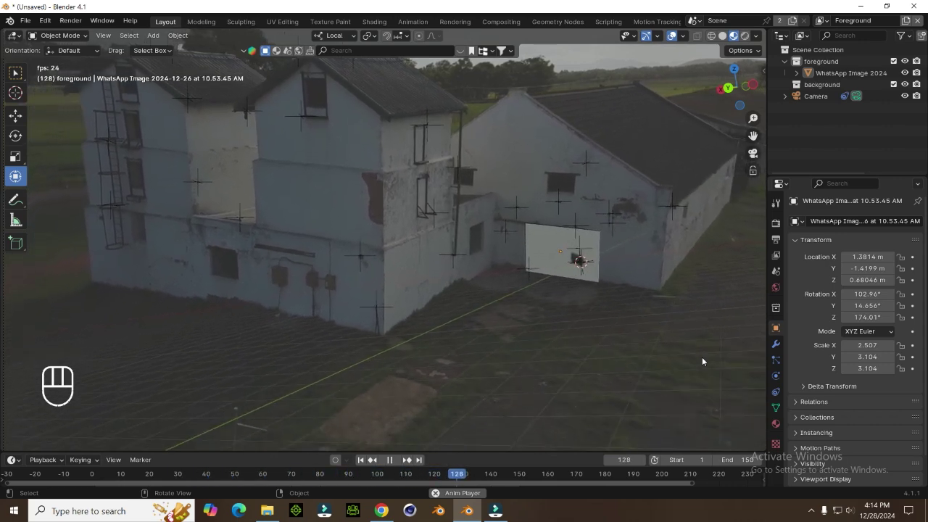
{"action": "key", "text": "space"}
{"action": "left_click", "coordinate": [361, 460]}
{"action": "key", "text": "KP_0"}
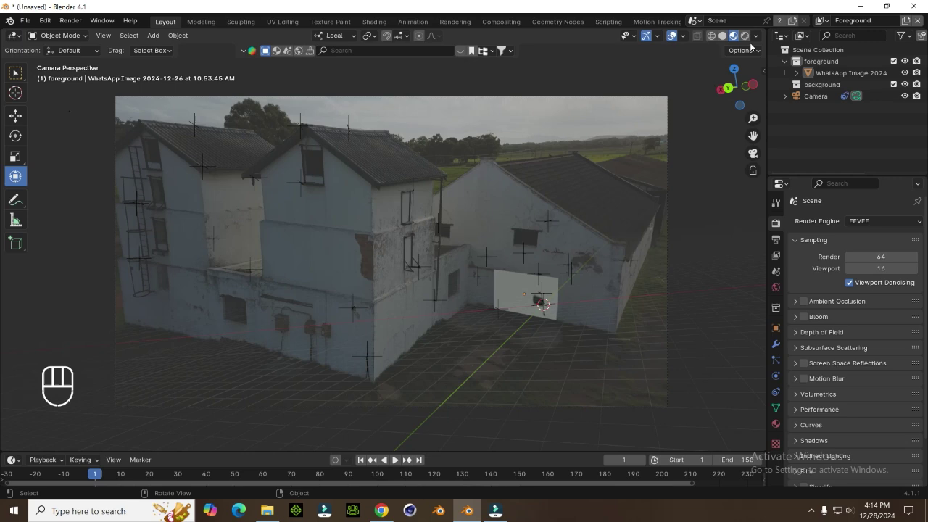
Step: Switch the viewport to rendered shading and enable Transparent film in the EEVEE render settings
{"action": "left_click", "coordinate": [744, 35]}
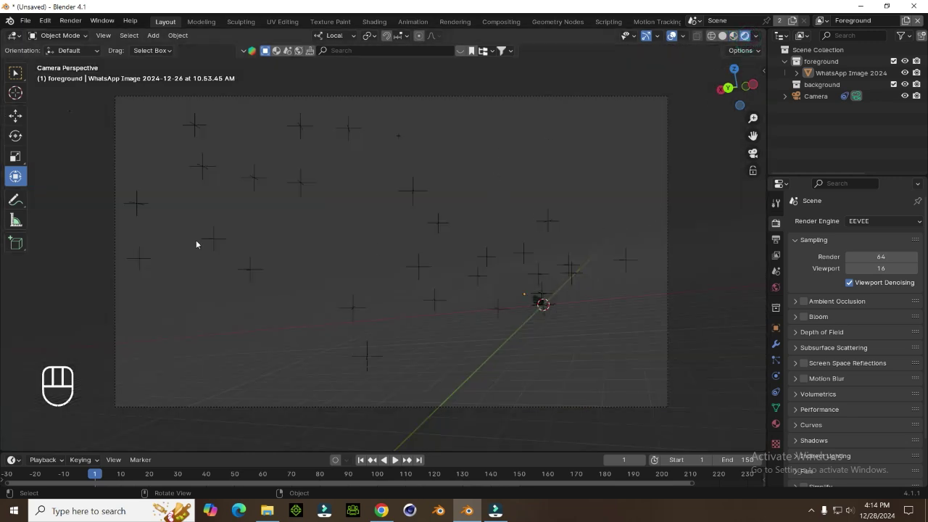
{"action": "scroll", "coordinate": [820, 406], "scroll_direction": "down", "scroll_amount": 3}
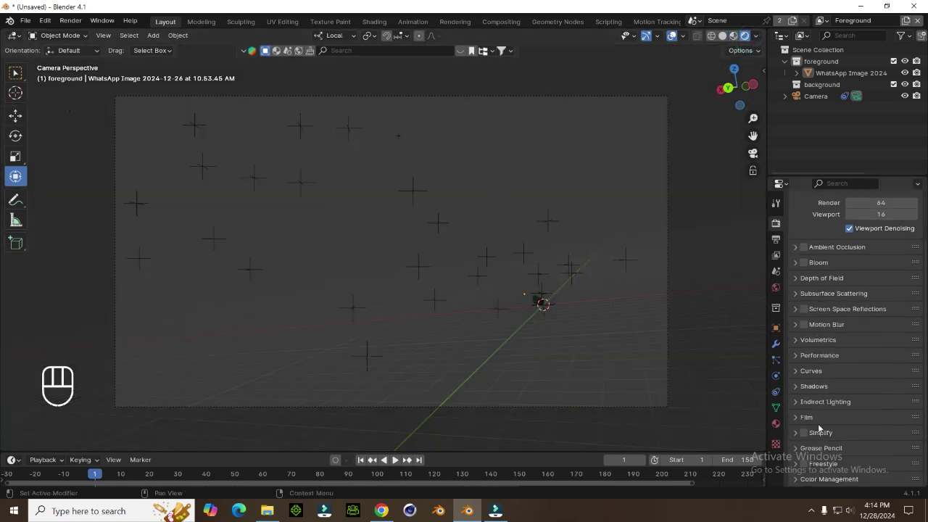
{"action": "left_click", "coordinate": [822, 418]}
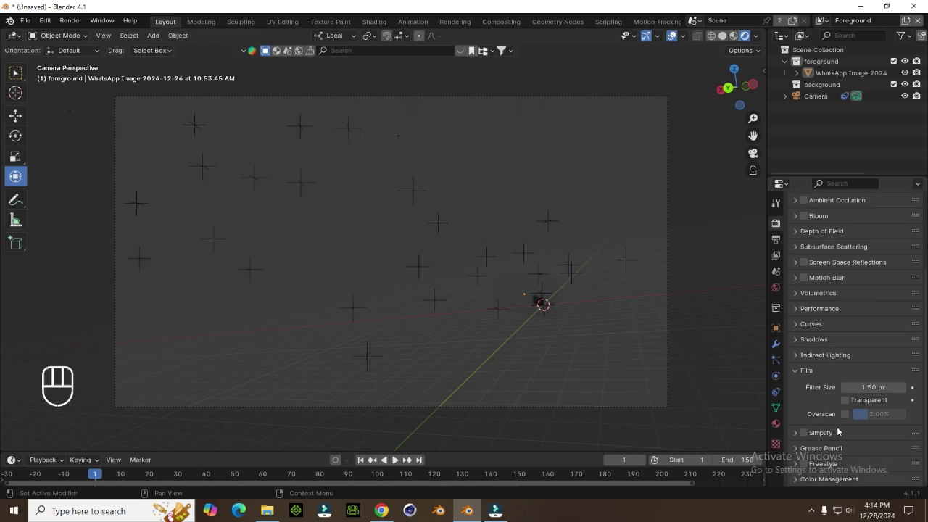
{"action": "left_click", "coordinate": [846, 401]}
{"action": "left_click", "coordinate": [846, 401]}
{"action": "left_click", "coordinate": [846, 401]}
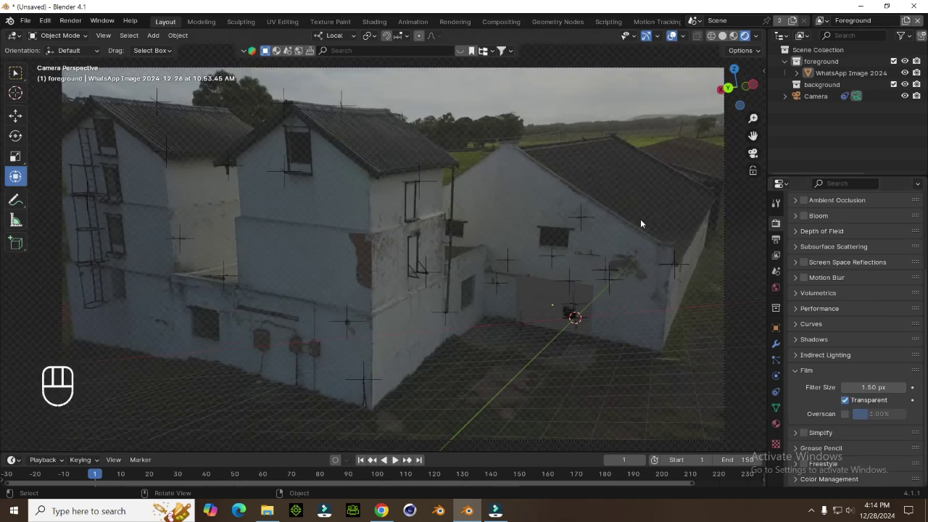
Step: Add a sun light to the foreground collection and rotate it so it lights the image plane on the barn wall
{"action": "key", "text": "q"}
{"action": "mouse_move", "coordinate": [316, 127]}
{"action": "mouse_move", "coordinate": [364, 268]}
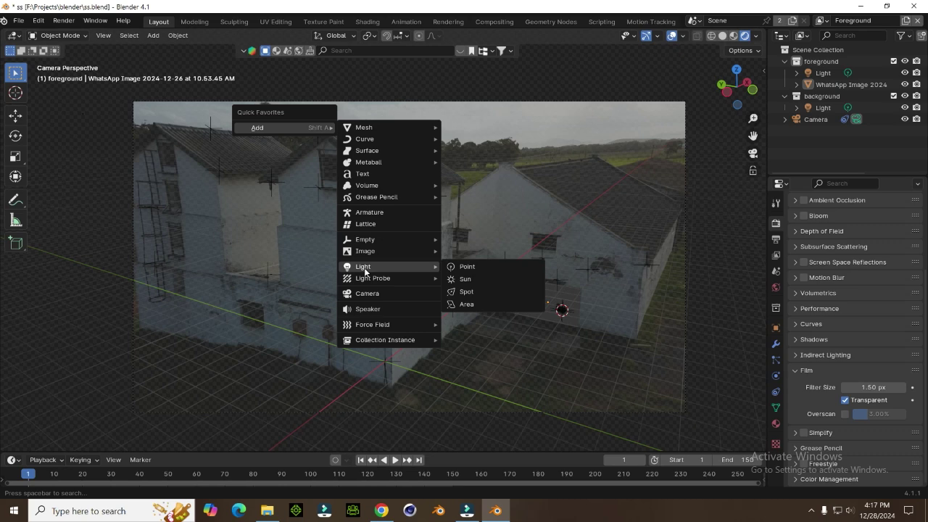
{"action": "left_click", "coordinate": [461, 281]}
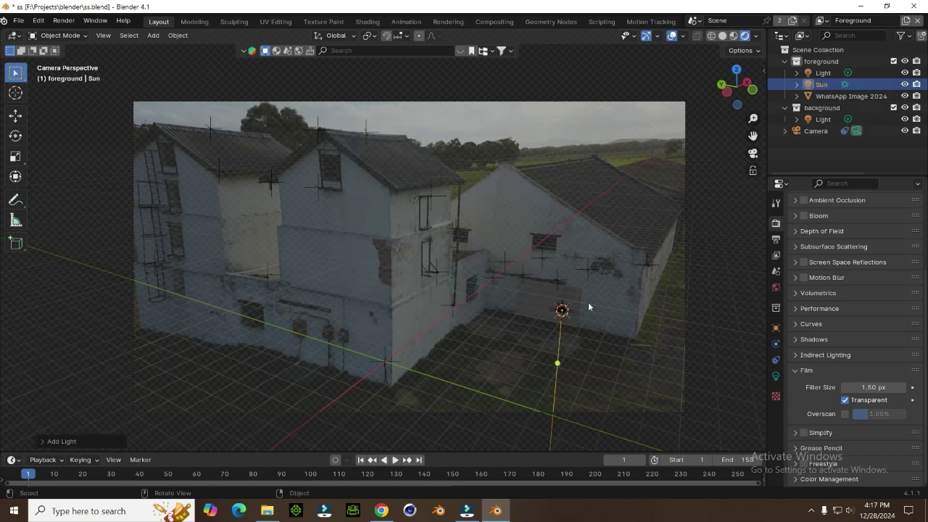
{"action": "left_click", "coordinate": [16, 176]}
{"action": "left_click_drag", "start_coordinate": [555, 318], "coordinate": [551, 298]}
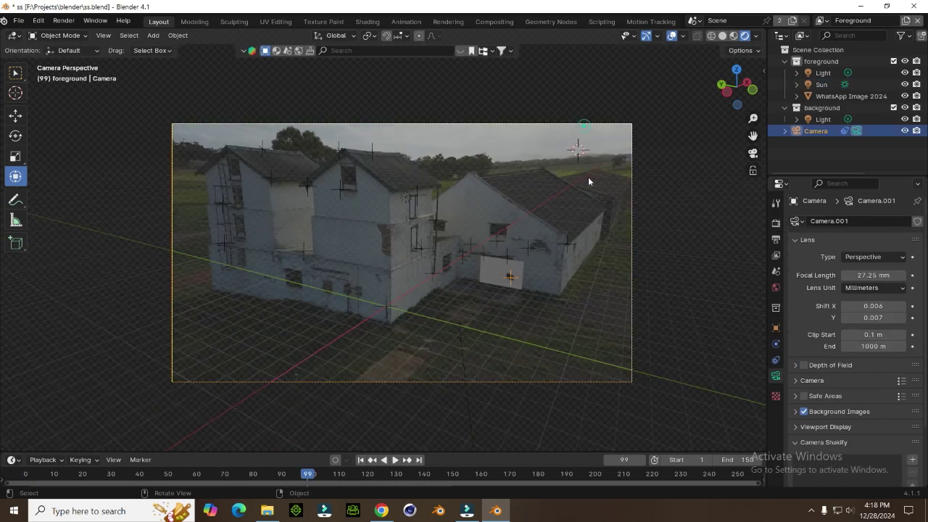
Step: Play the animation to check the lit image plane against the footage, and return to the first frame
{"action": "scroll", "coordinate": [589, 177], "scroll_direction": "up", "scroll_amount": 5}
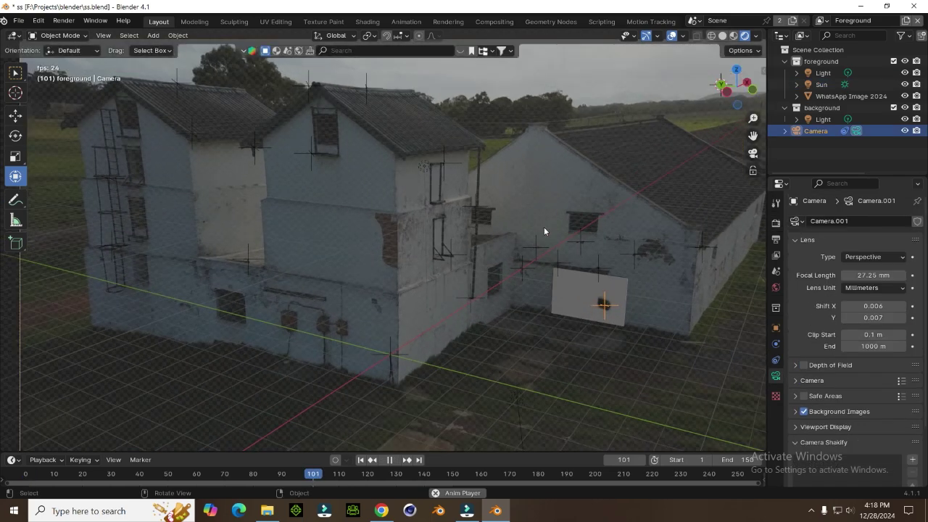
{"action": "scroll", "coordinate": [552, 285], "scroll_direction": "down", "scroll_amount": 3}
{"action": "key", "text": "space"}
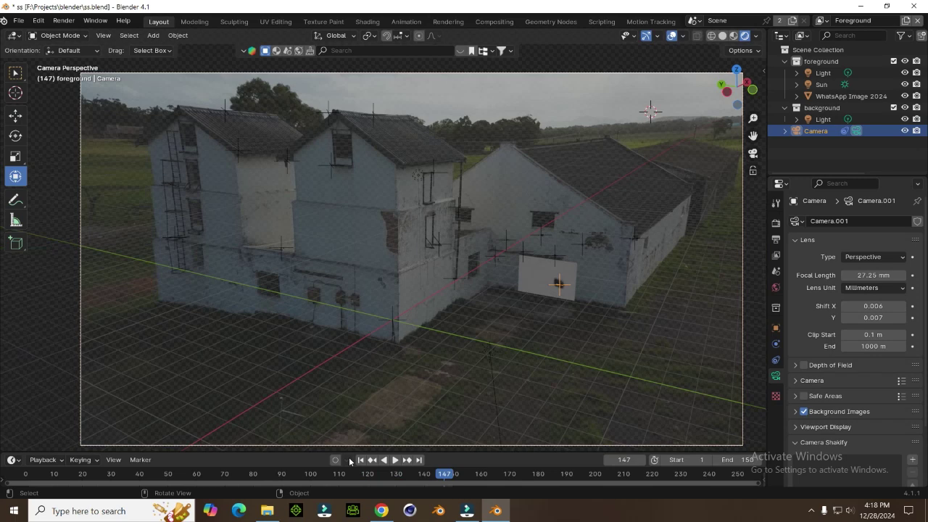
{"action": "left_click", "coordinate": [360, 460]}
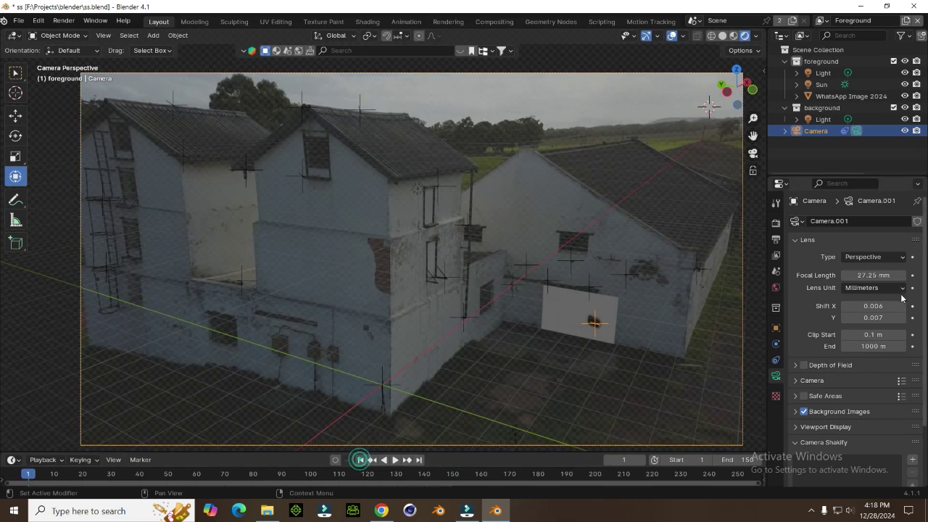
Step: Browse for the render output location and create a folder named "house tracking" in Pictures
{"action": "left_click", "coordinate": [776, 223]}
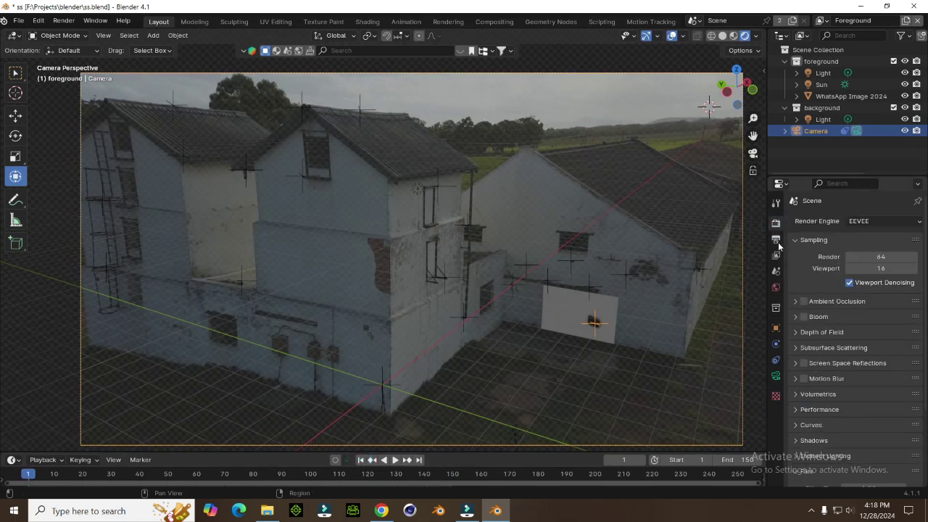
{"action": "left_click", "coordinate": [776, 239]}
{"action": "scroll", "coordinate": [860, 427], "scroll_direction": "down", "scroll_amount": 3}
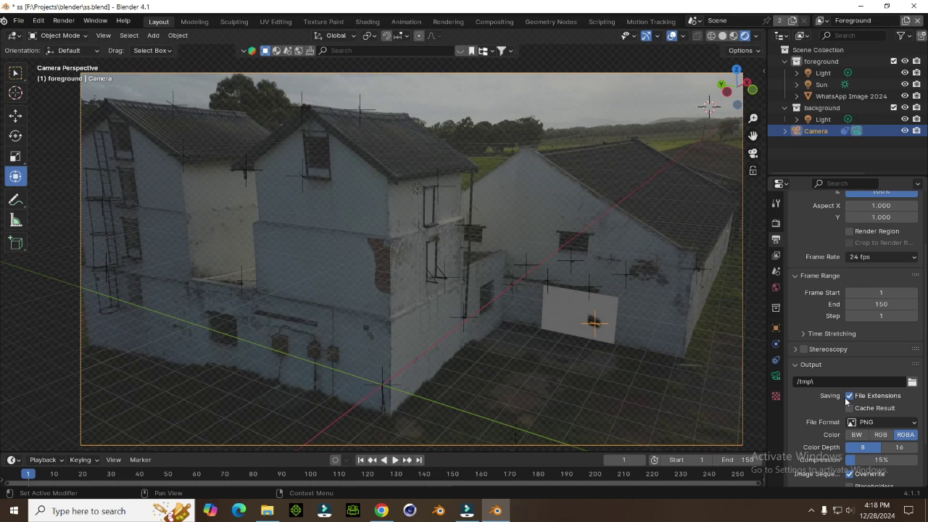
{"action": "left_click", "coordinate": [912, 383]}
{"action": "left_click", "coordinate": [226, 253]}
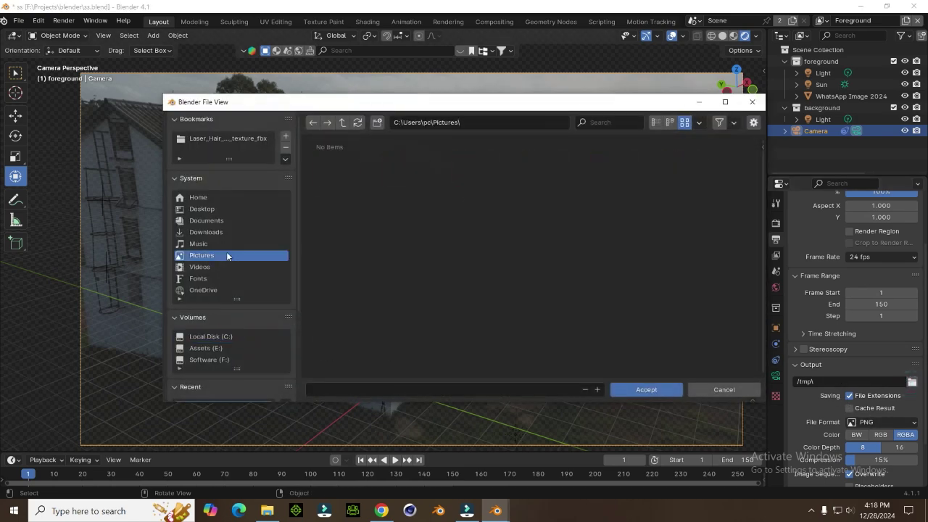
{"action": "left_click", "coordinate": [377, 123]}
{"action": "type", "text": "house tracking"}
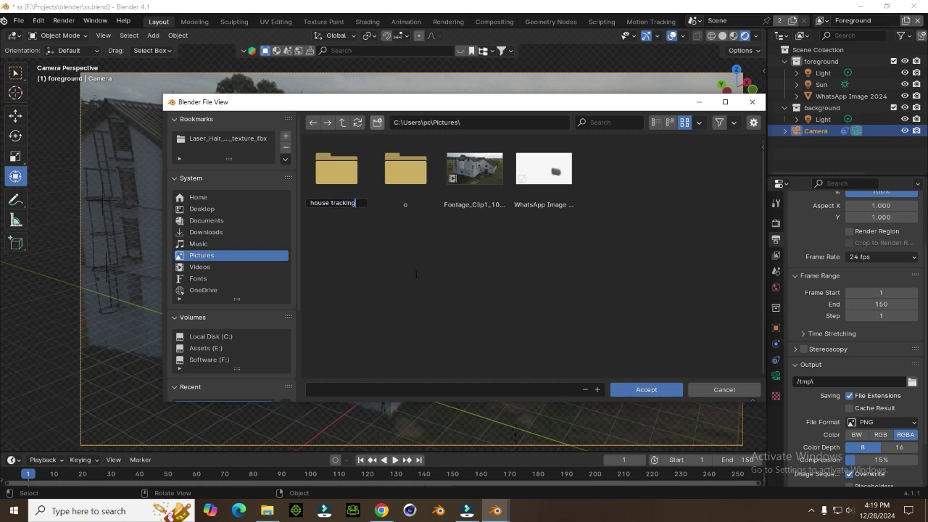
{"action": "left_click", "coordinate": [399, 298]}
Step: Set the house tracking folder as the render output path with PNG as the file format
{"action": "double_click", "coordinate": [354, 190]}
{"action": "left_click", "coordinate": [638, 392]}
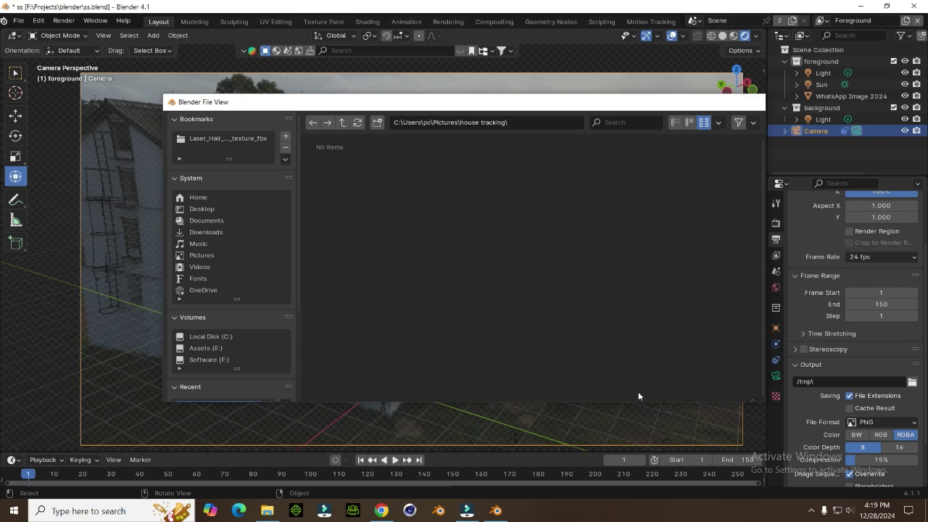
{"action": "left_click", "coordinate": [877, 422]}
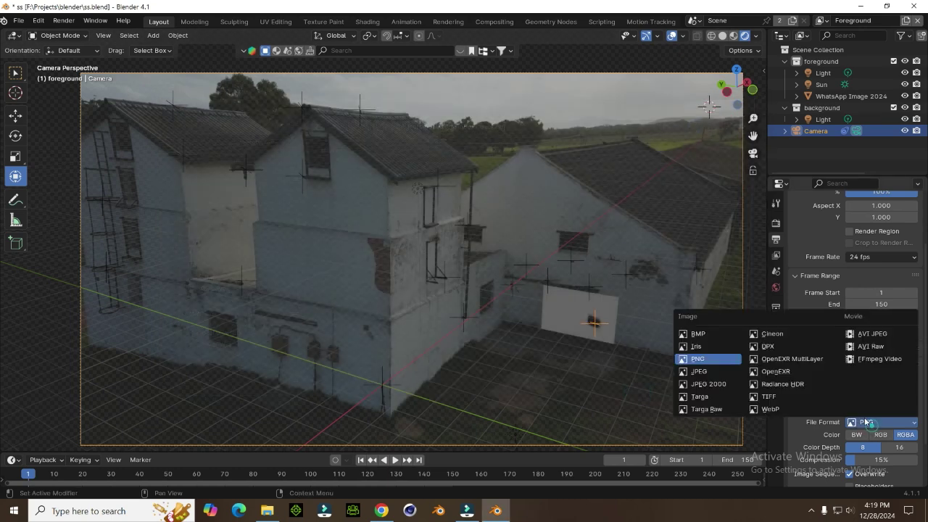
{"action": "left_click", "coordinate": [694, 360]}
Step: Switch the render engine to Cycles and set its device to GPU Compute
{"action": "left_click", "coordinate": [776, 223]}
{"action": "left_click", "coordinate": [854, 222]}
{"action": "left_click", "coordinate": [865, 260]}
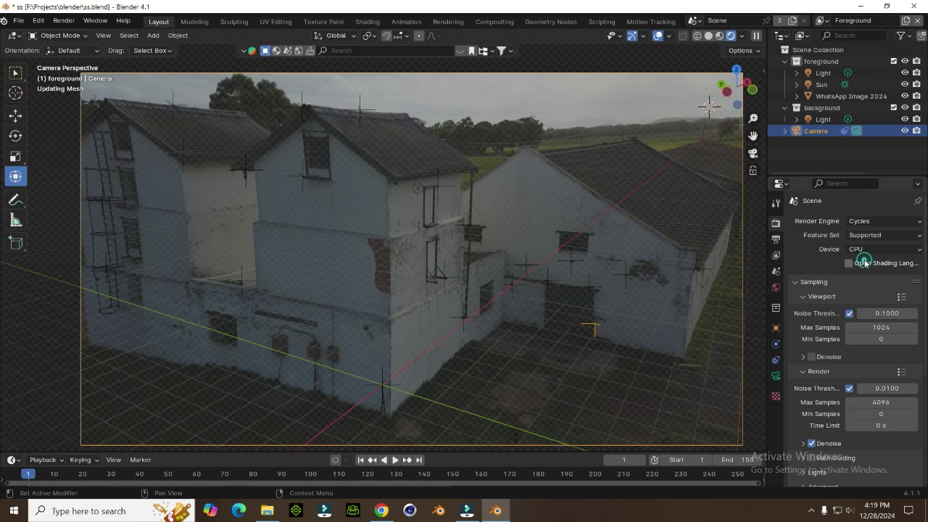
{"action": "left_click", "coordinate": [858, 248]}
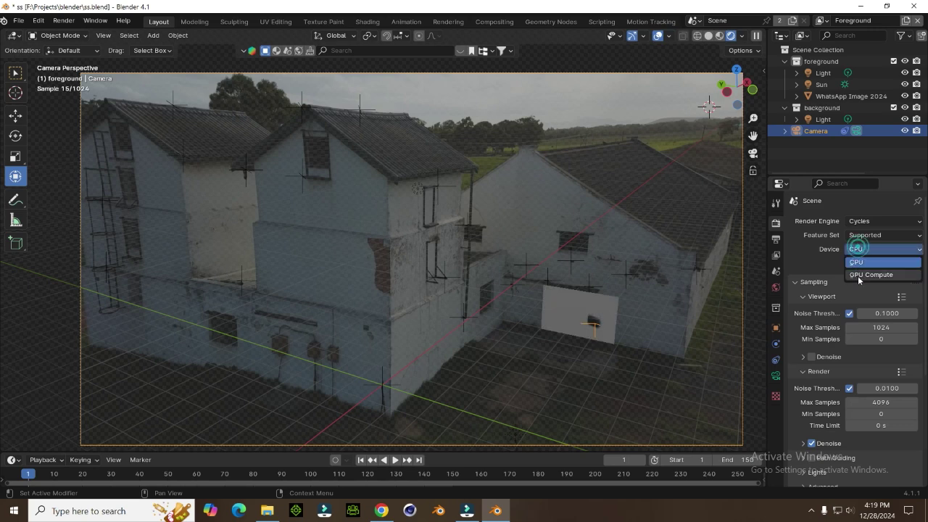
{"action": "left_click", "coordinate": [859, 275]}
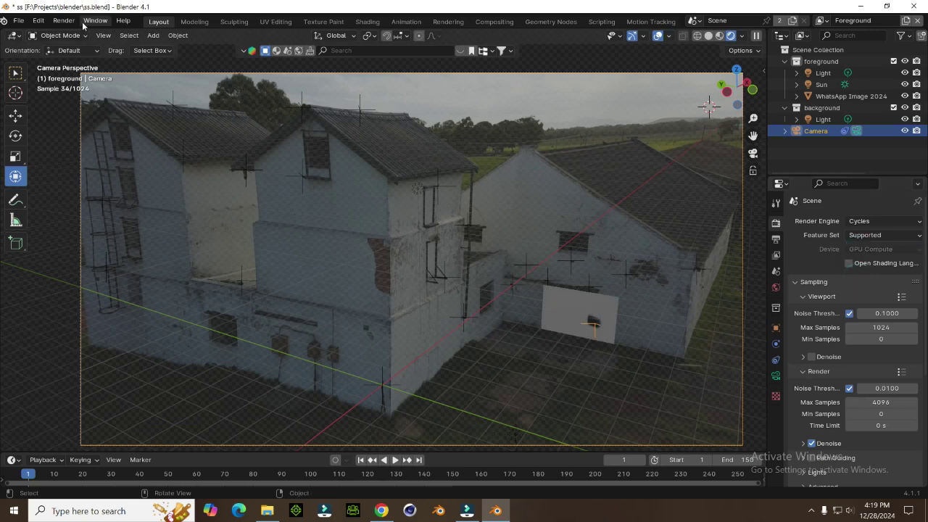
Step: Render the animation
{"action": "left_click", "coordinate": [64, 20]}
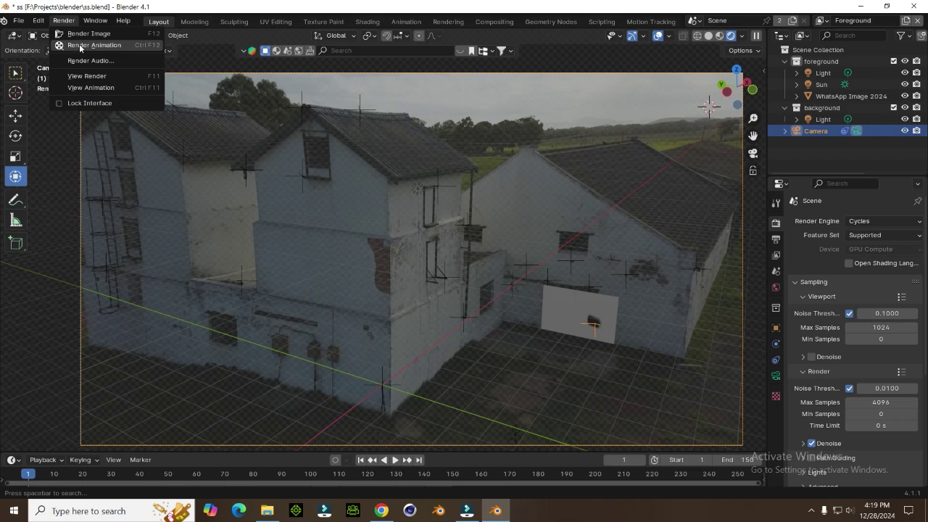